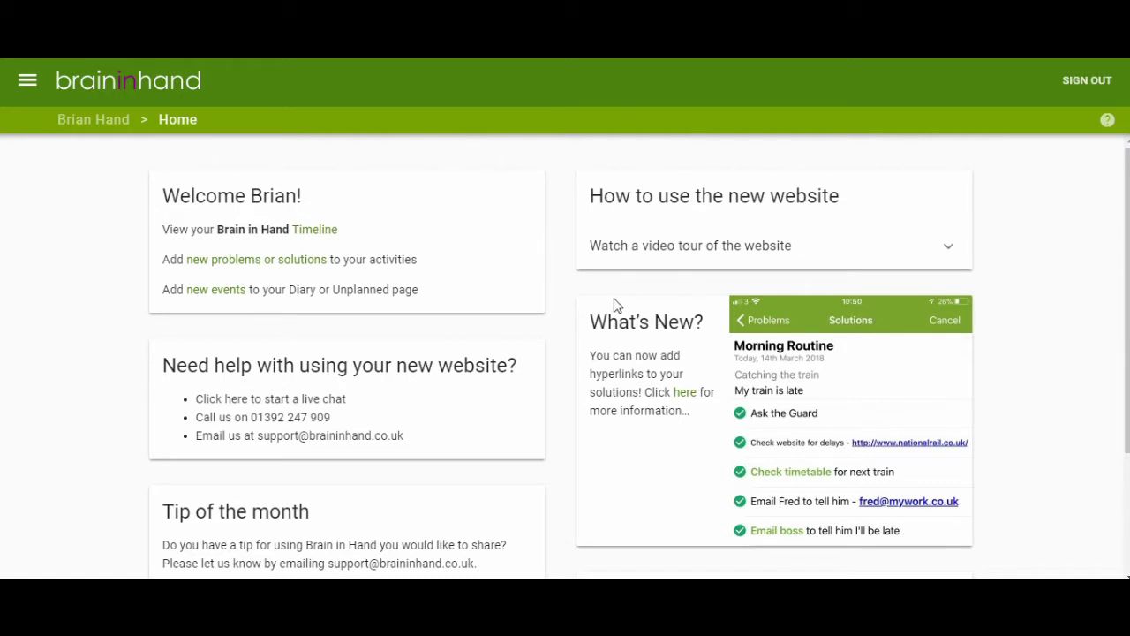
Step: Open the Diary page to view the weekly calendar
{"action": "left_click", "coordinate": [235, 297]}
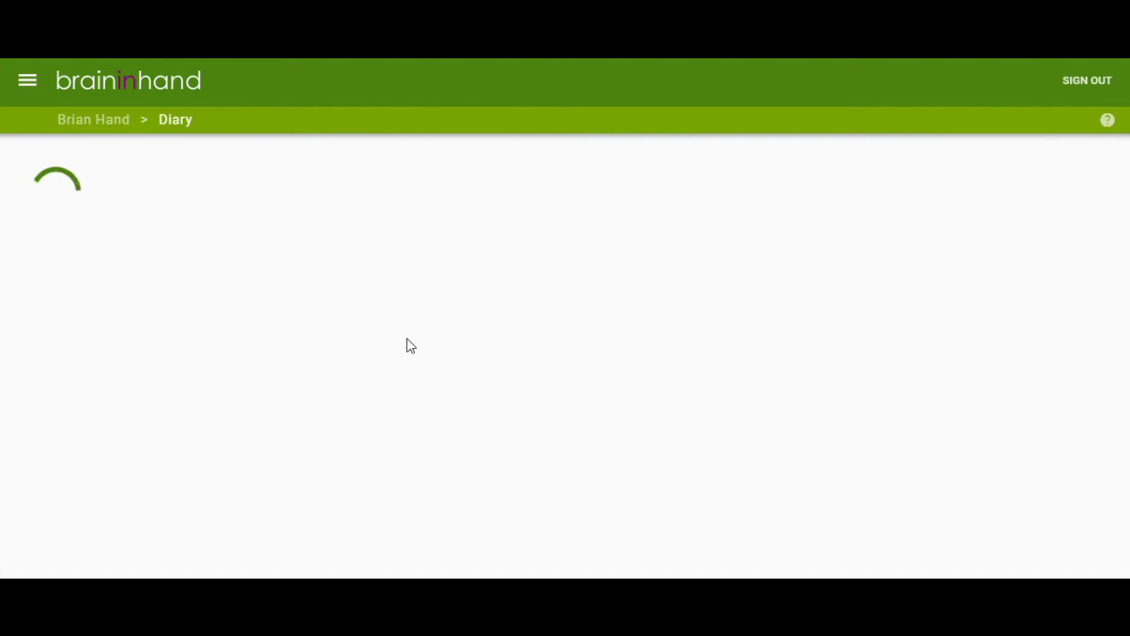
{"action": "left_click", "coordinate": [114, 123]}
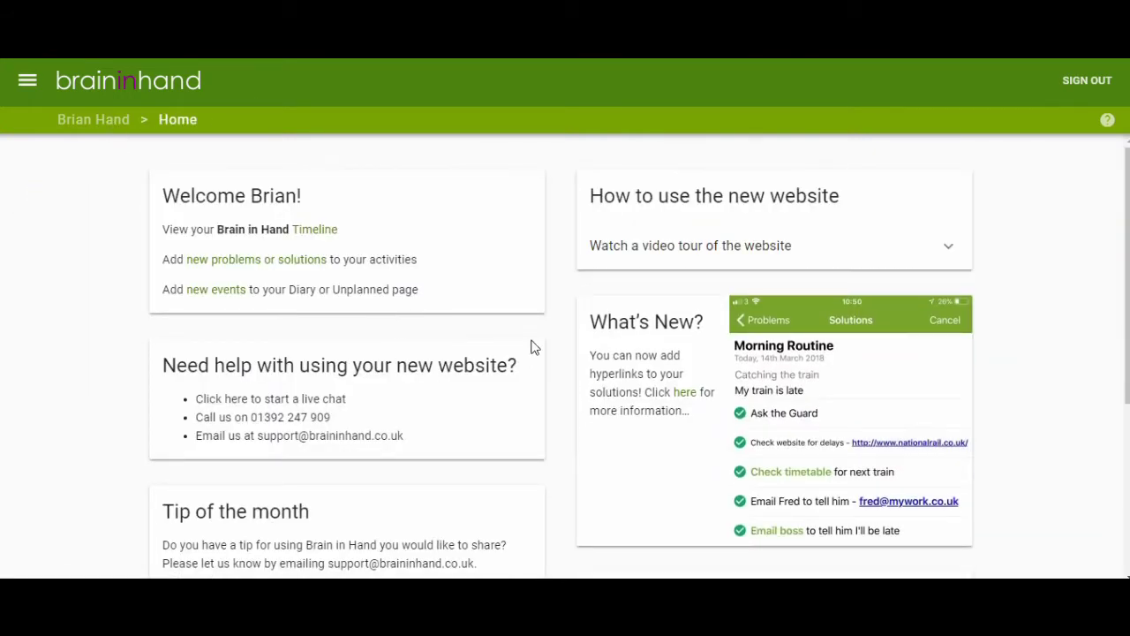
{"action": "left_click", "coordinate": [28, 81]}
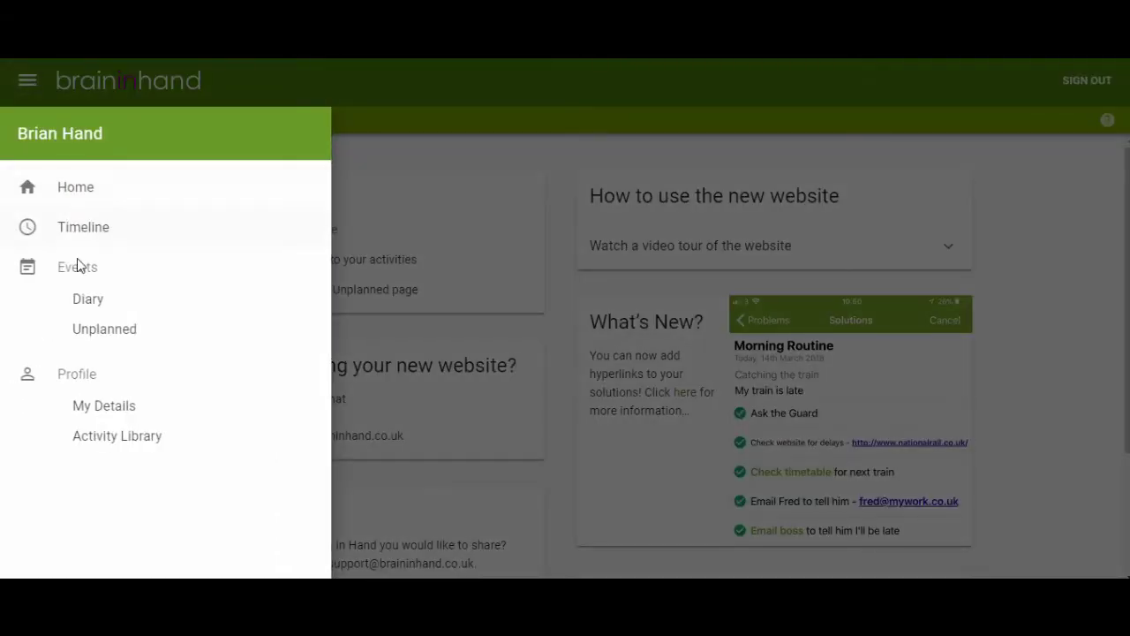
{"action": "left_click", "coordinate": [104, 304]}
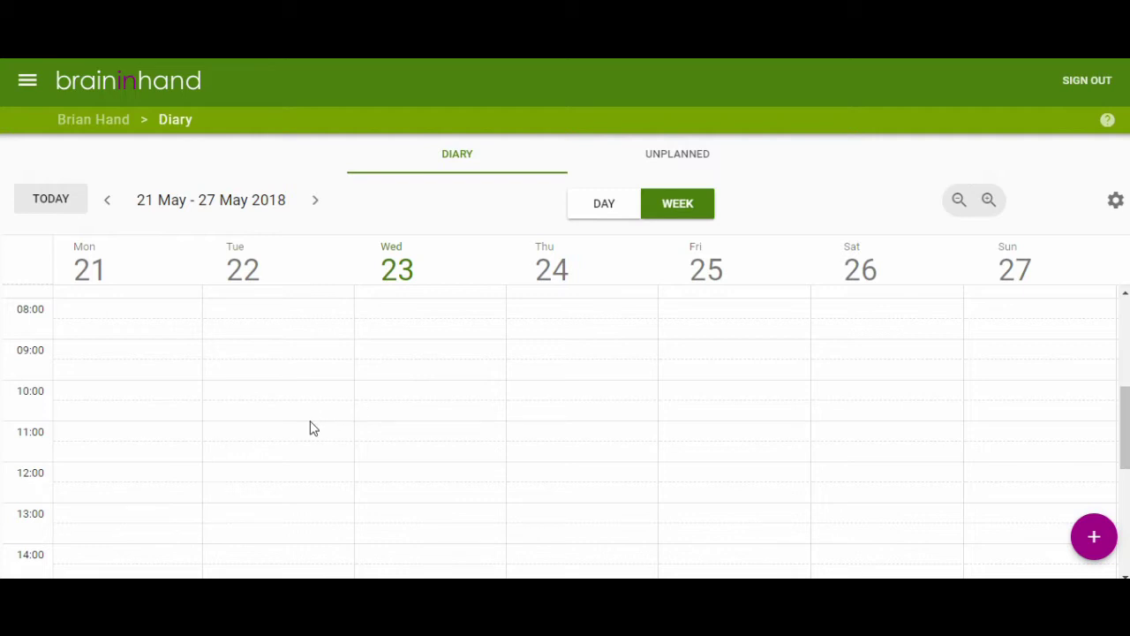
Step: Browse the diary week by week up to 25 Jun - 1 Jul 2018, and return to the current week
{"action": "left_click", "coordinate": [318, 216]}
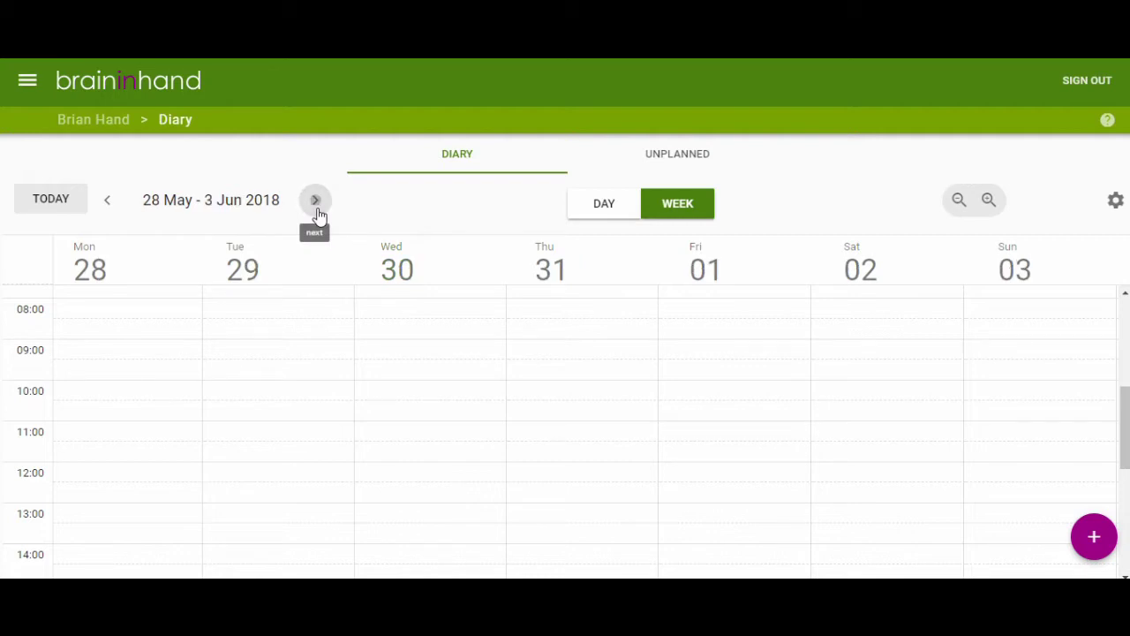
{"action": "left_click", "coordinate": [319, 216]}
{"action": "left_click", "coordinate": [319, 216]}
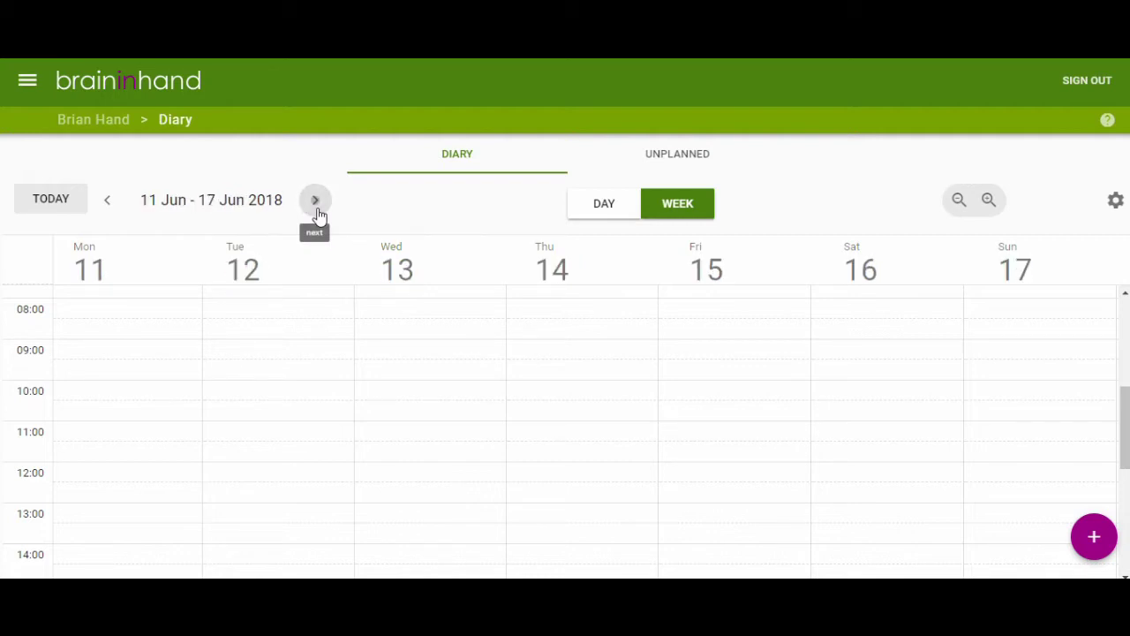
{"action": "left_click", "coordinate": [319, 216]}
{"action": "left_click", "coordinate": [318, 216]}
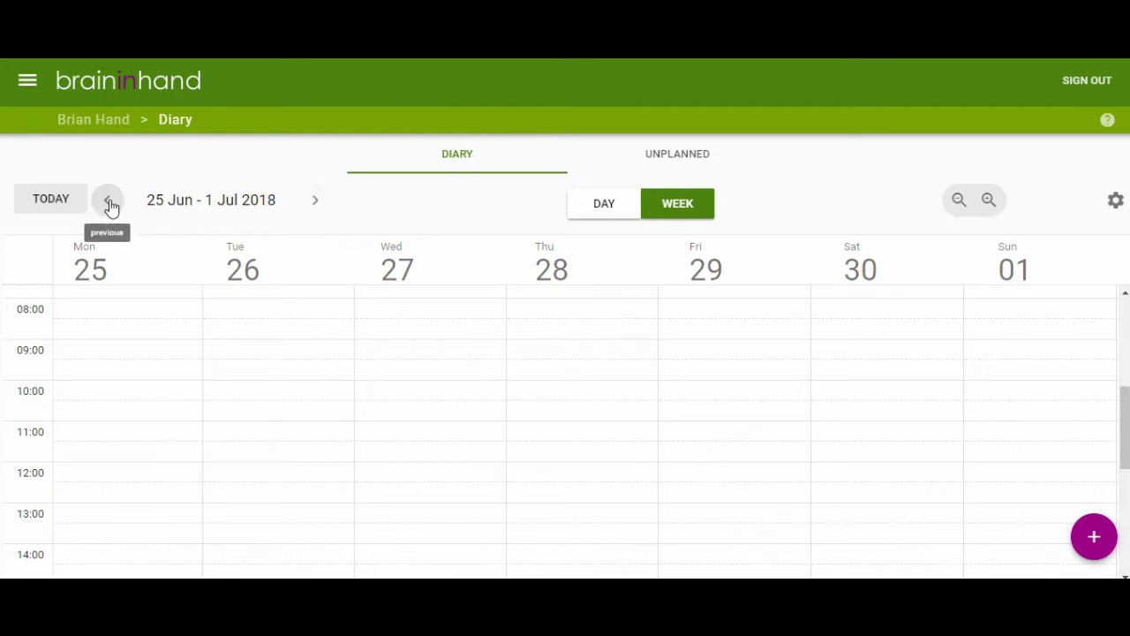
{"action": "left_click", "coordinate": [51, 213]}
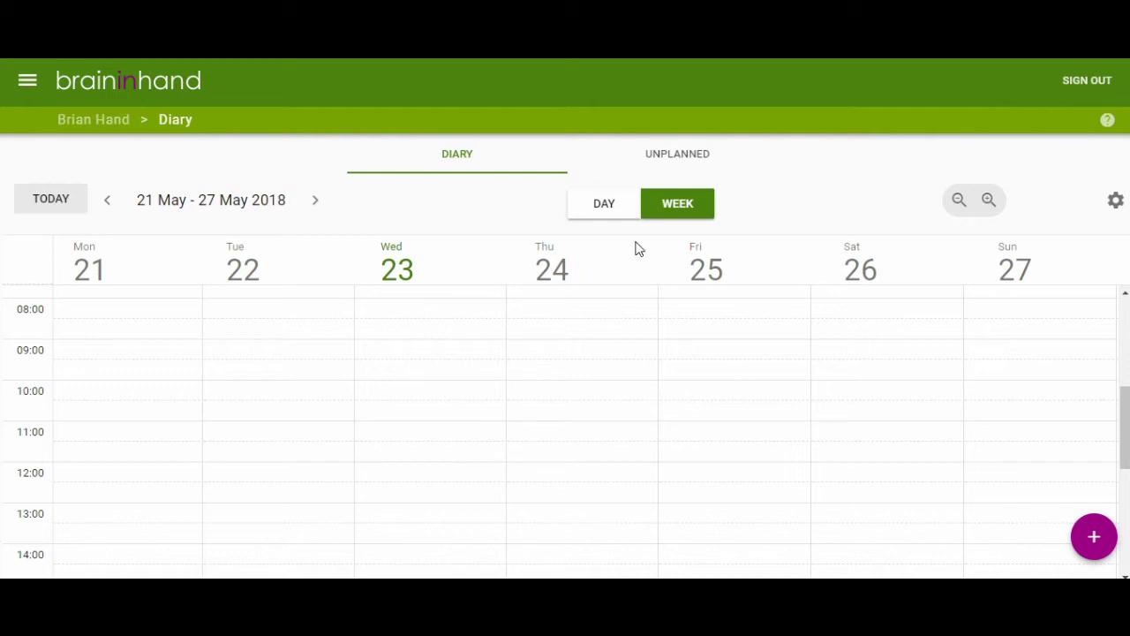
Step: View the diary by day and by week, and examine the weekly time slots at enlarged and normal scale
{"action": "left_click", "coordinate": [605, 204]}
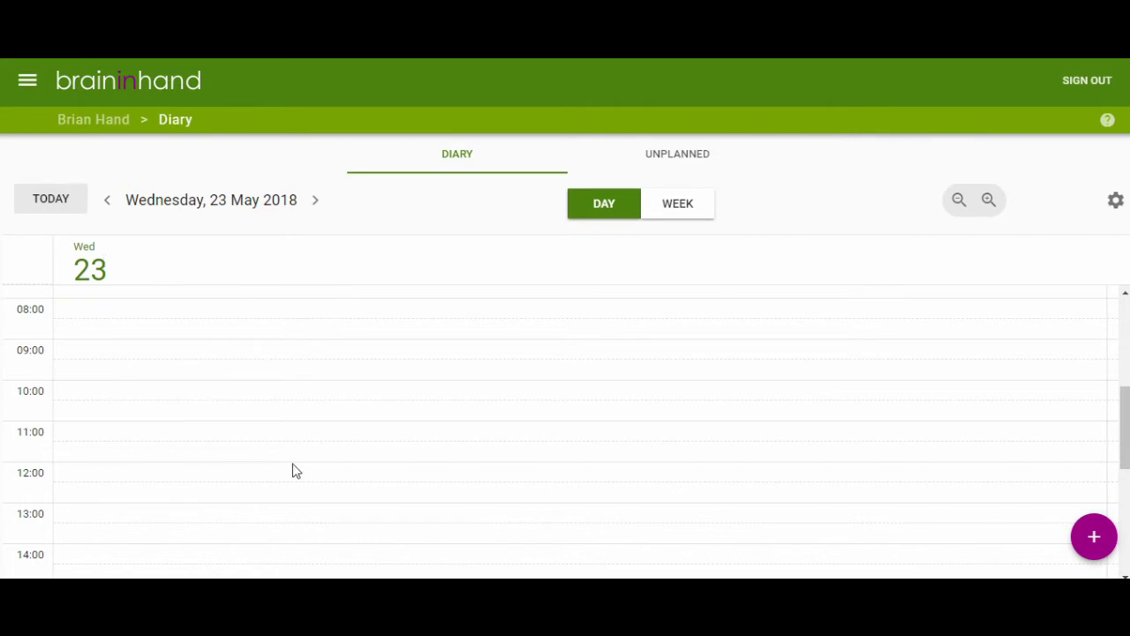
{"action": "left_click", "coordinate": [693, 212]}
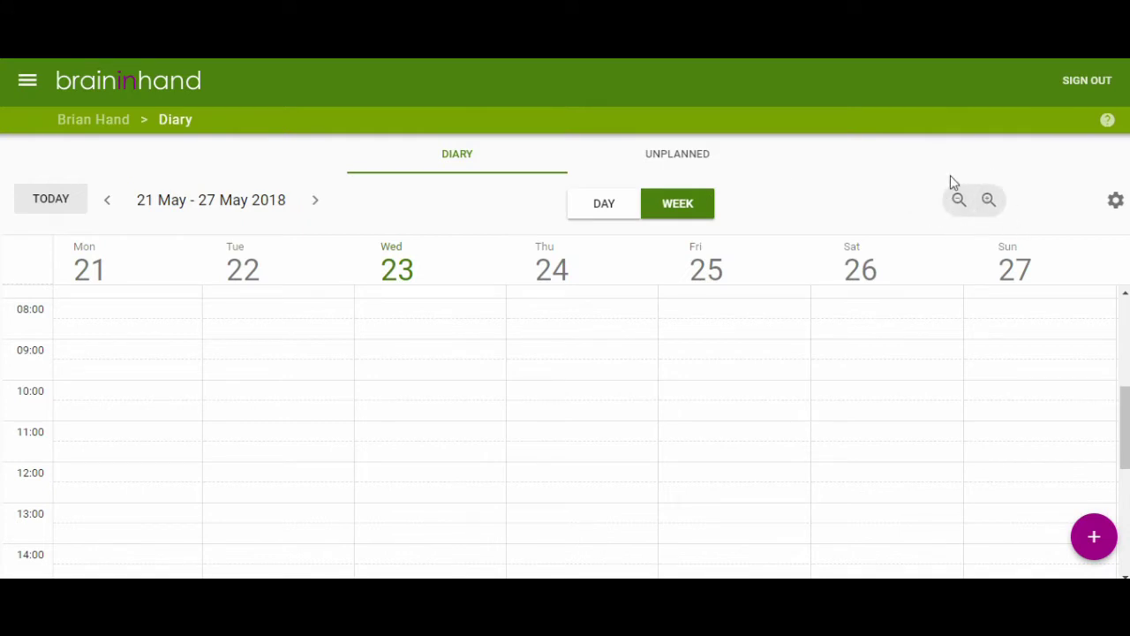
{"action": "left_click", "coordinate": [989, 202]}
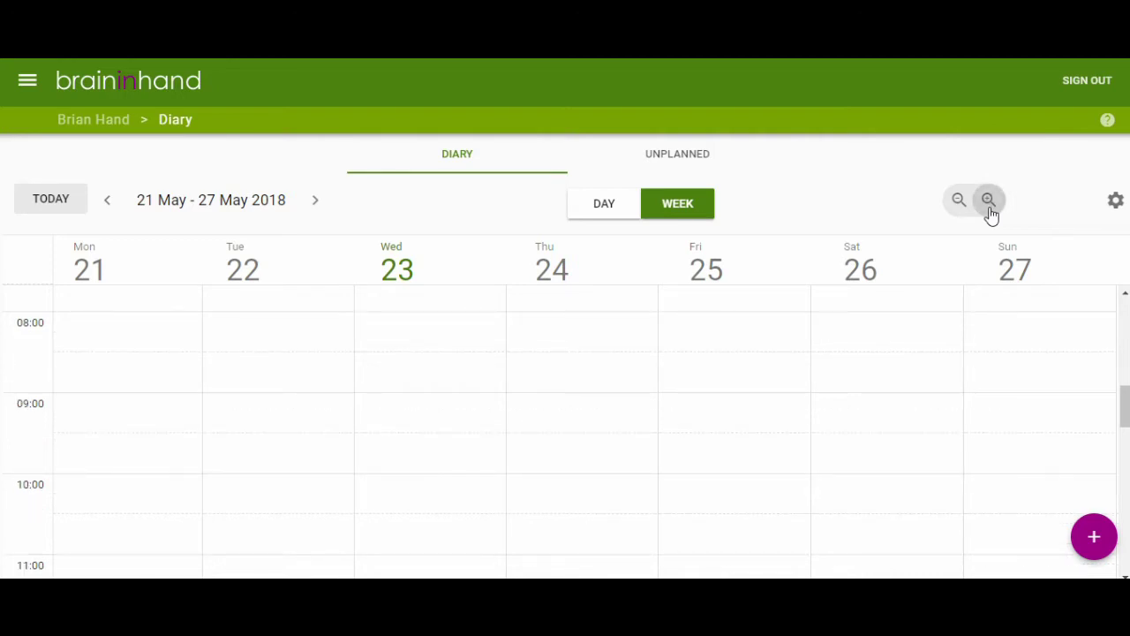
{"action": "left_click", "coordinate": [989, 201]}
{"action": "left_click", "coordinate": [989, 202]}
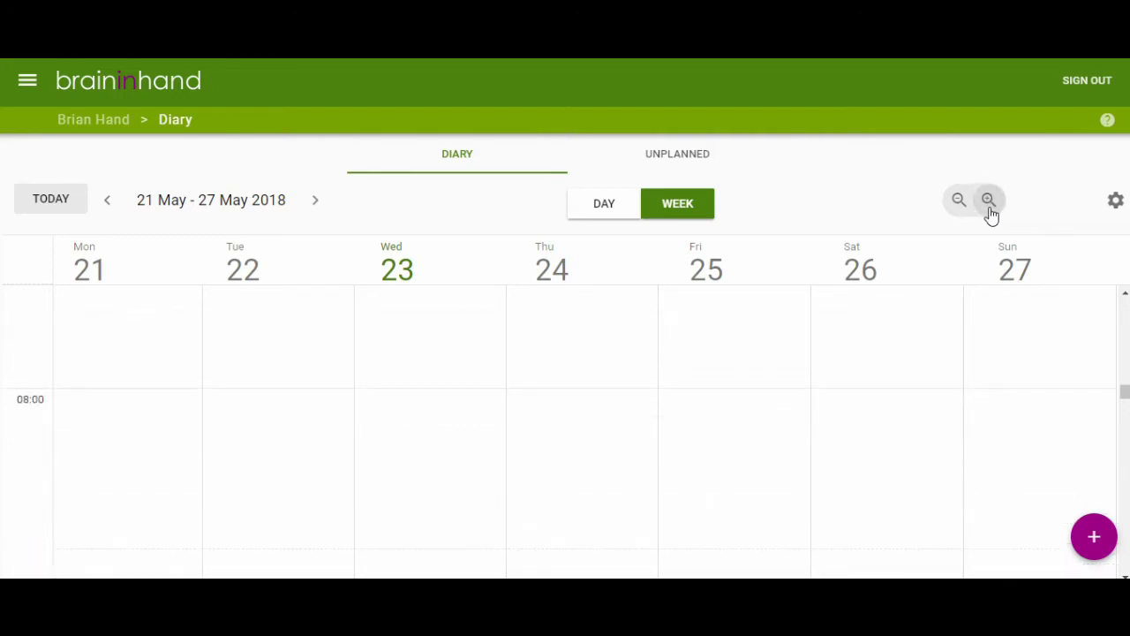
{"action": "scroll", "coordinate": [468, 415], "scroll_direction": "down", "scroll_amount": 1}
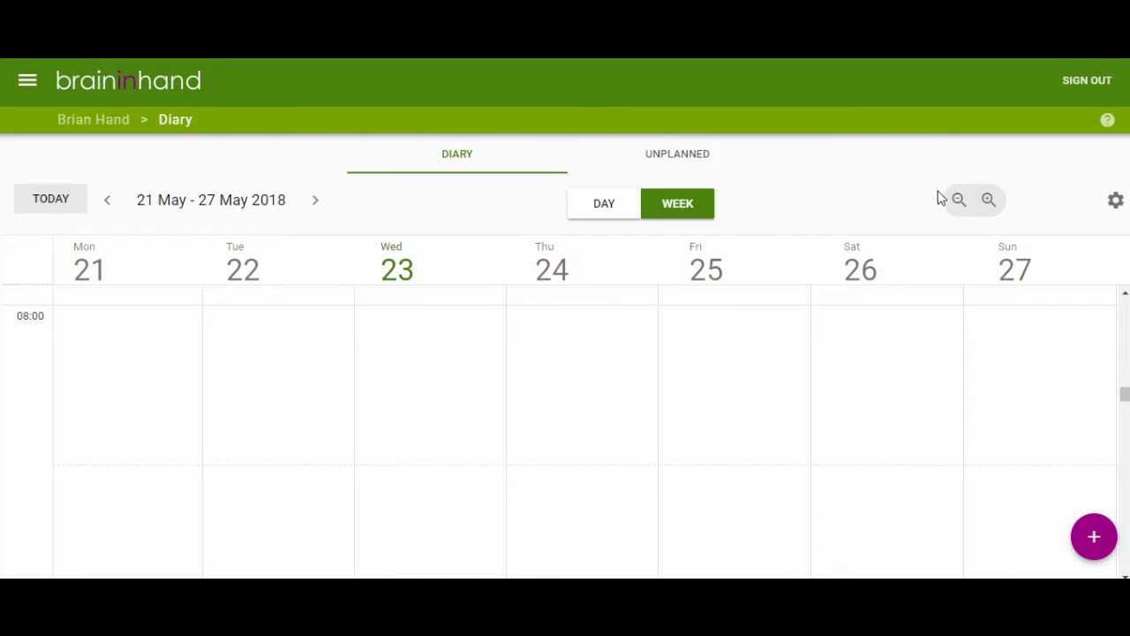
{"action": "left_click", "coordinate": [960, 205]}
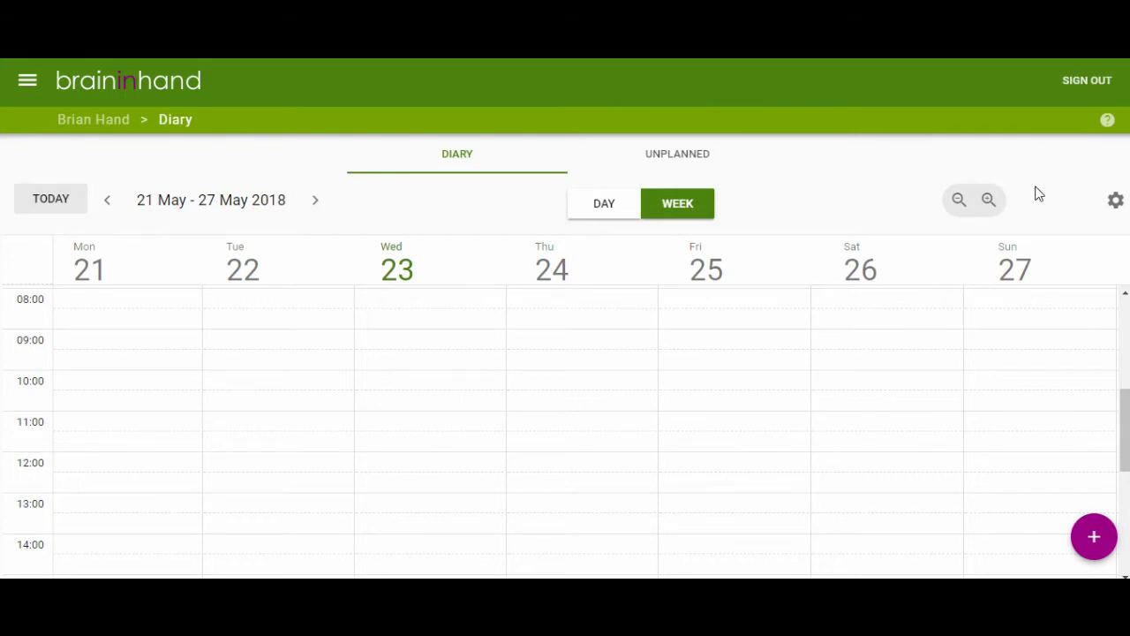
Step: Switch the diary's time display to the 12hr clock and back to the 24hr clock
{"action": "left_click", "coordinate": [1112, 211]}
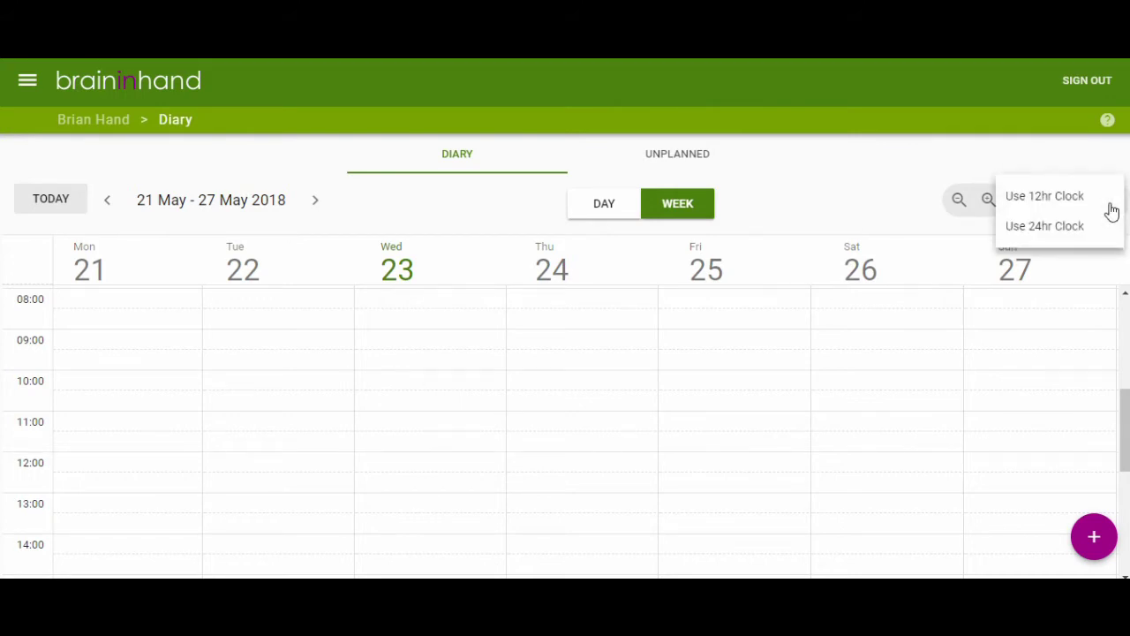
{"action": "left_click", "coordinate": [1046, 201]}
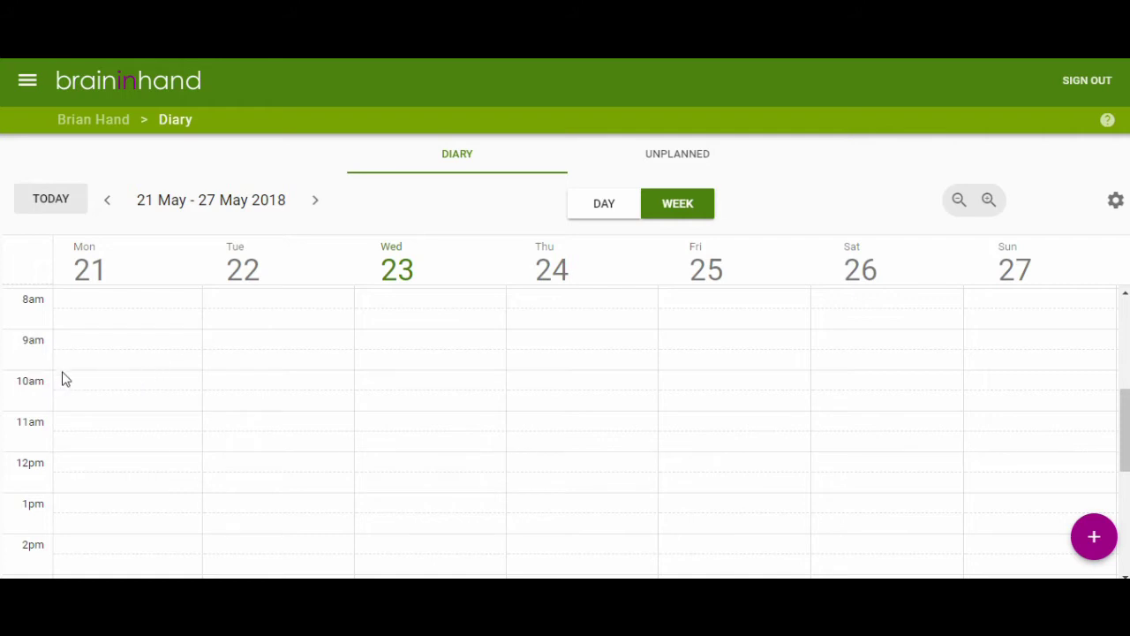
{"action": "scroll", "coordinate": [62, 398], "scroll_direction": "down", "scroll_amount": 2}
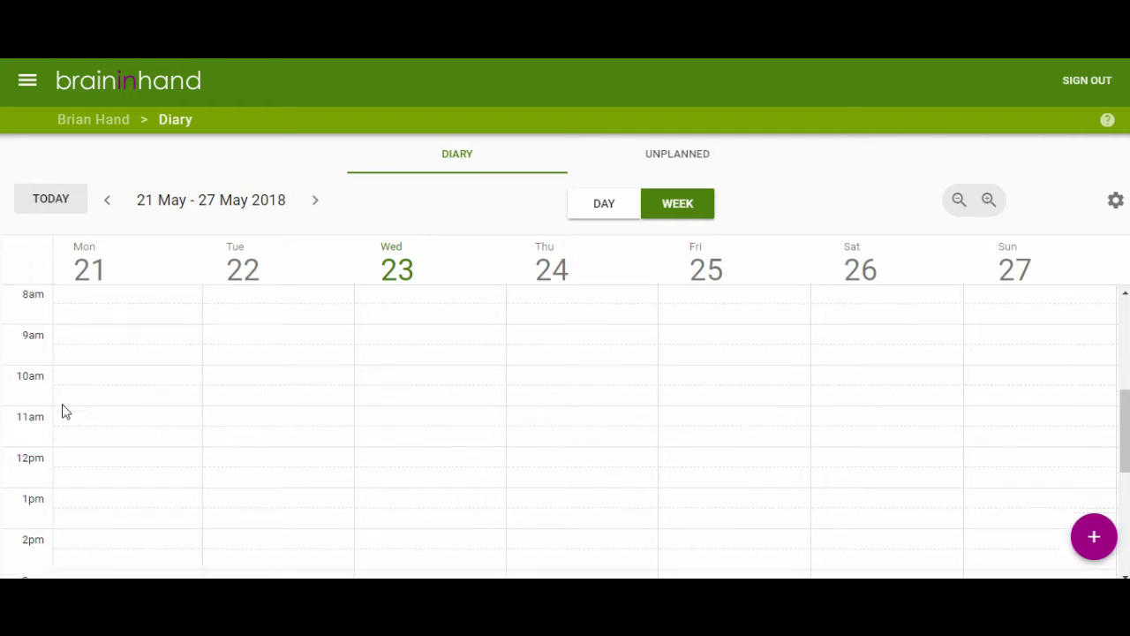
{"action": "left_click", "coordinate": [1114, 203]}
{"action": "left_click", "coordinate": [1055, 229]}
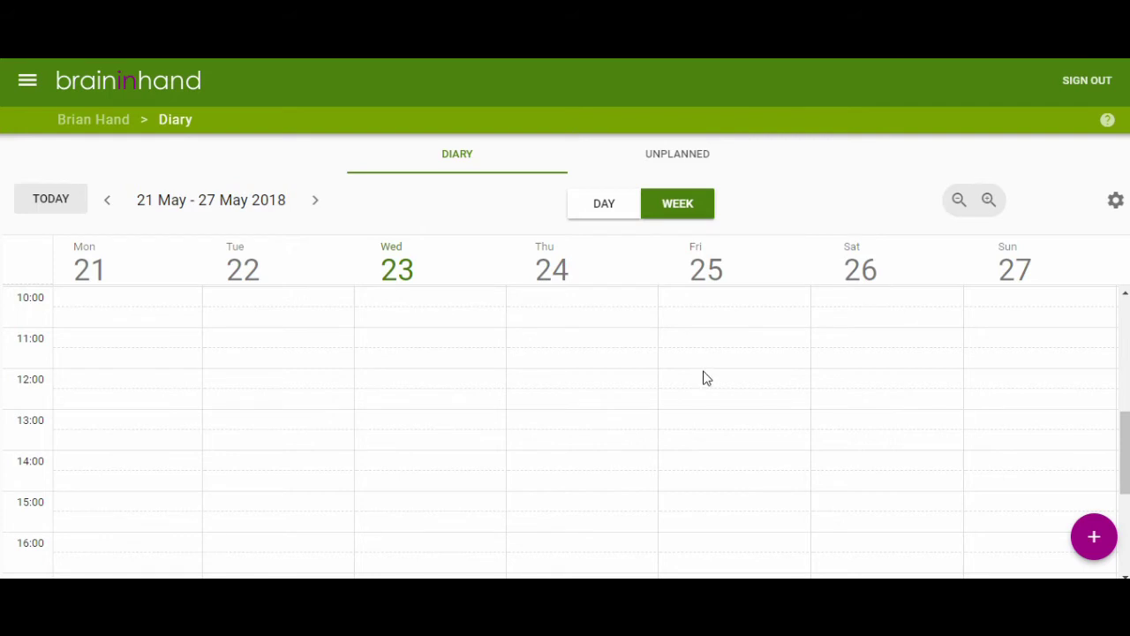
Step: Start a new event from the Friday 25 May 07:00 slot of the diary and discard it
{"action": "scroll", "coordinate": [707, 377], "scroll_direction": "up", "scroll_amount": 2}
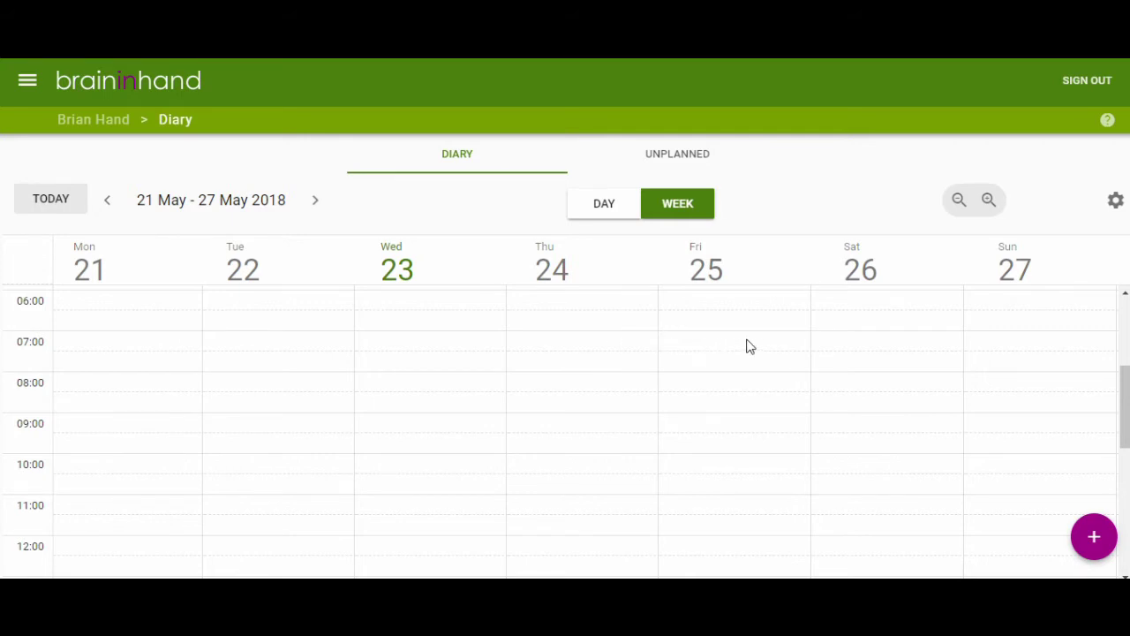
{"action": "left_click", "coordinate": [707, 343]}
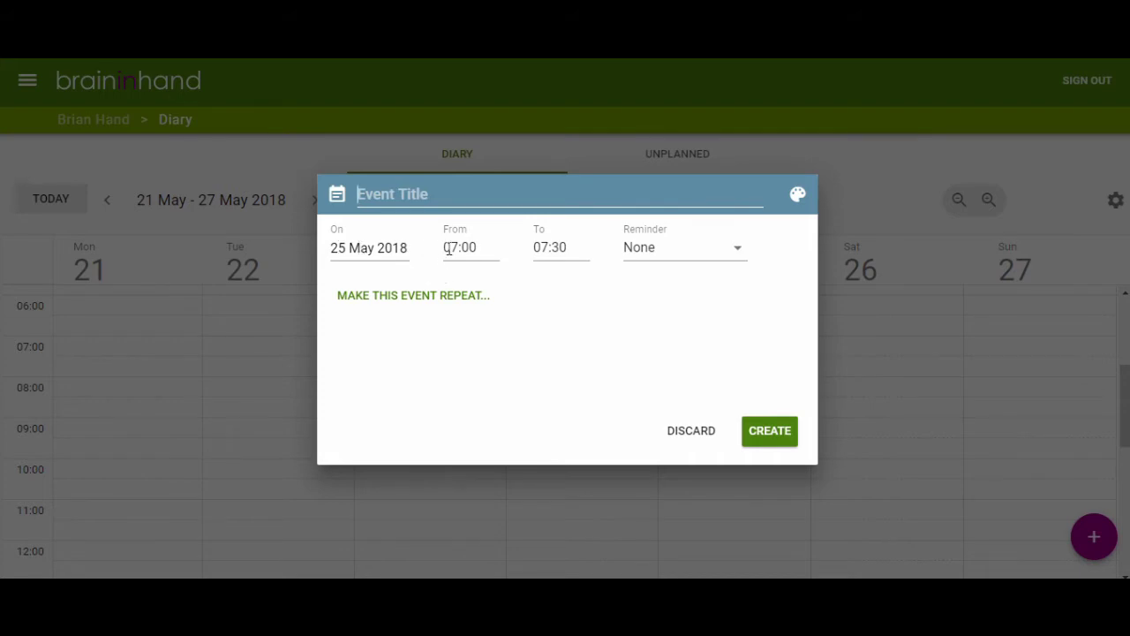
{"action": "left_click", "coordinate": [681, 435]}
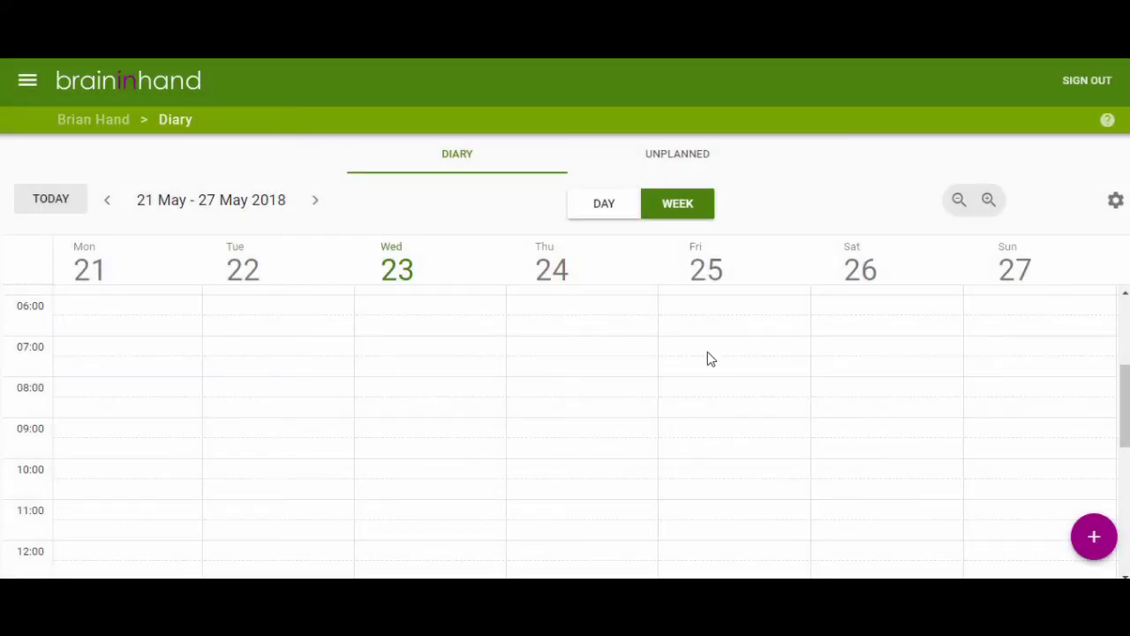
Step: Start a blank diary event, set its date to 25 May 2018 and its start time to 07:00, and discard it
{"action": "left_click", "coordinate": [1087, 538]}
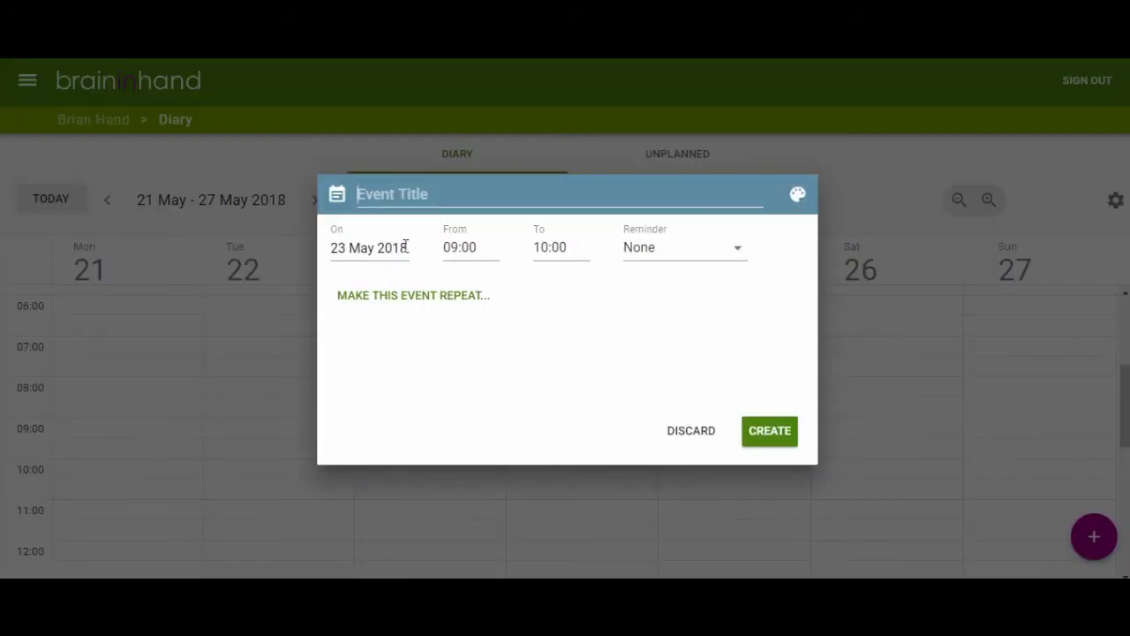
{"action": "left_click", "coordinate": [349, 248]}
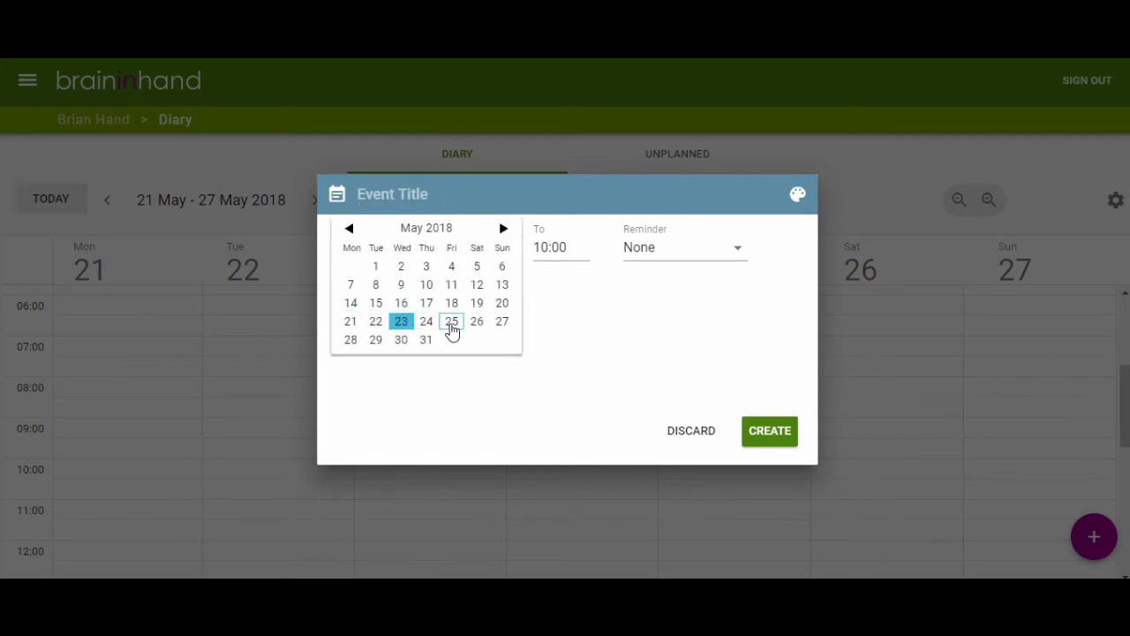
{"action": "left_click", "coordinate": [452, 323]}
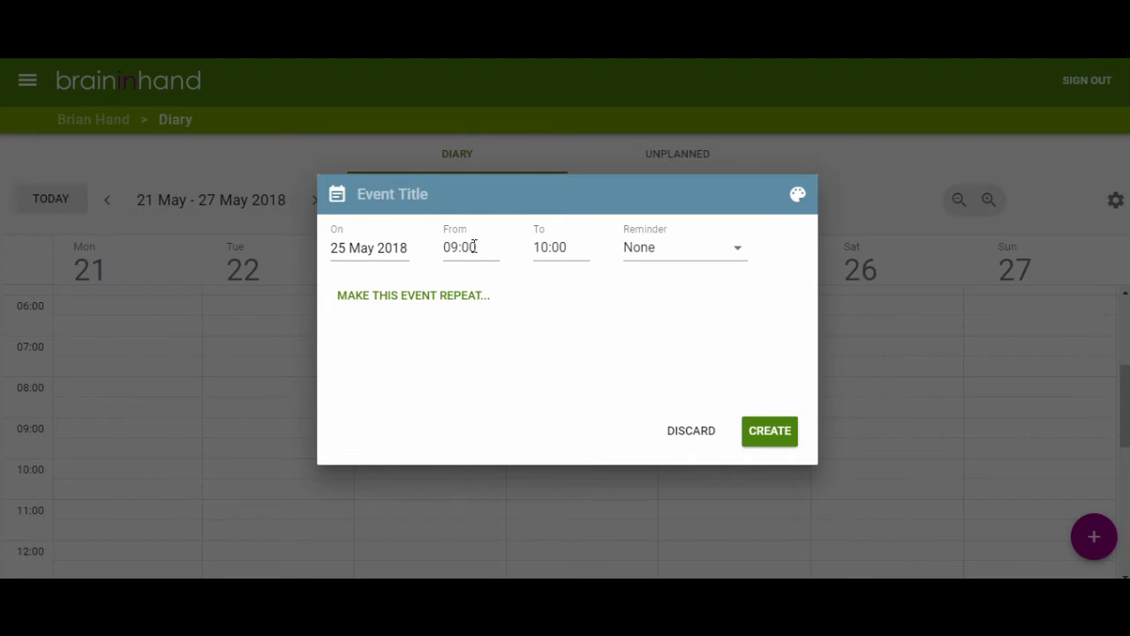
{"action": "left_click", "coordinate": [473, 247]}
{"action": "scroll", "coordinate": [480, 353], "scroll_direction": "down", "scroll_amount": 5}
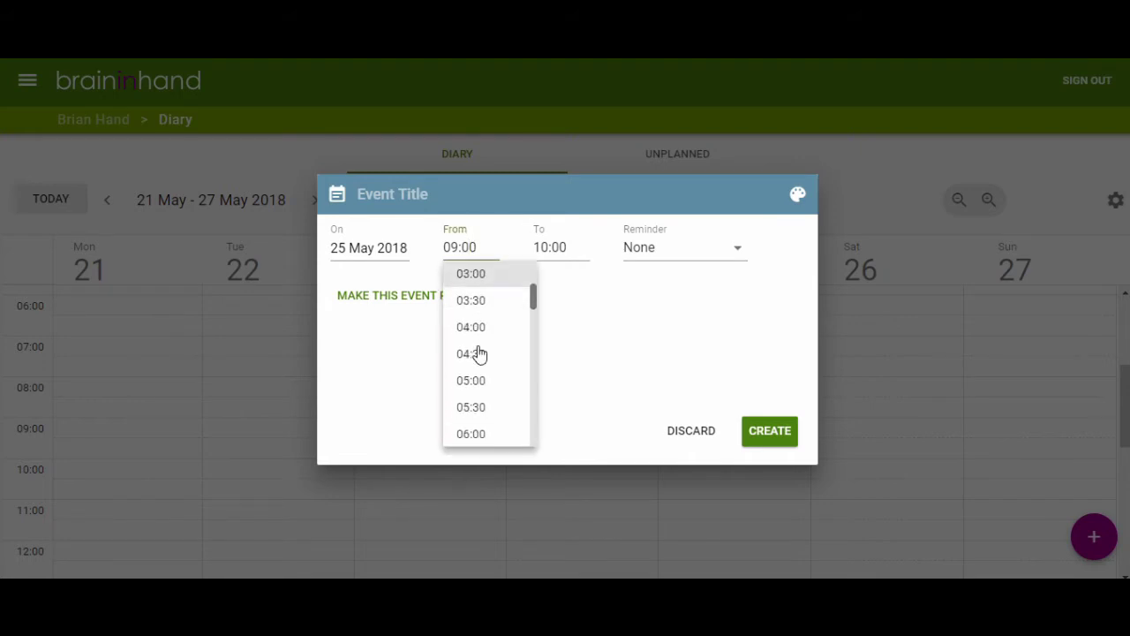
{"action": "left_click", "coordinate": [481, 322]}
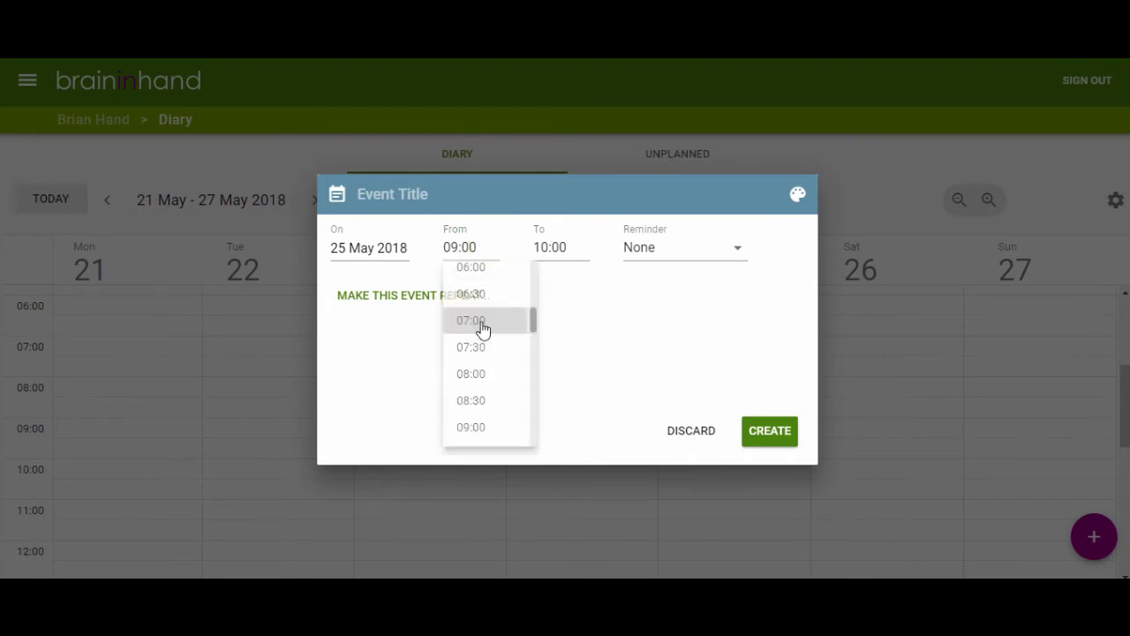
{"action": "left_click", "coordinate": [575, 250]}
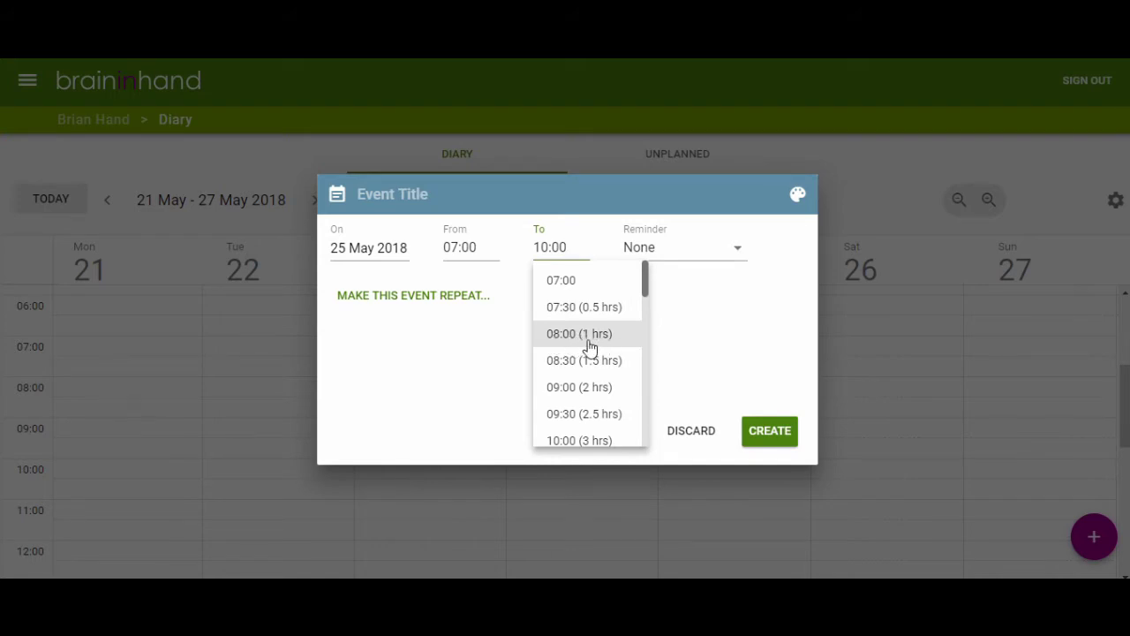
{"action": "left_click", "coordinate": [600, 345]}
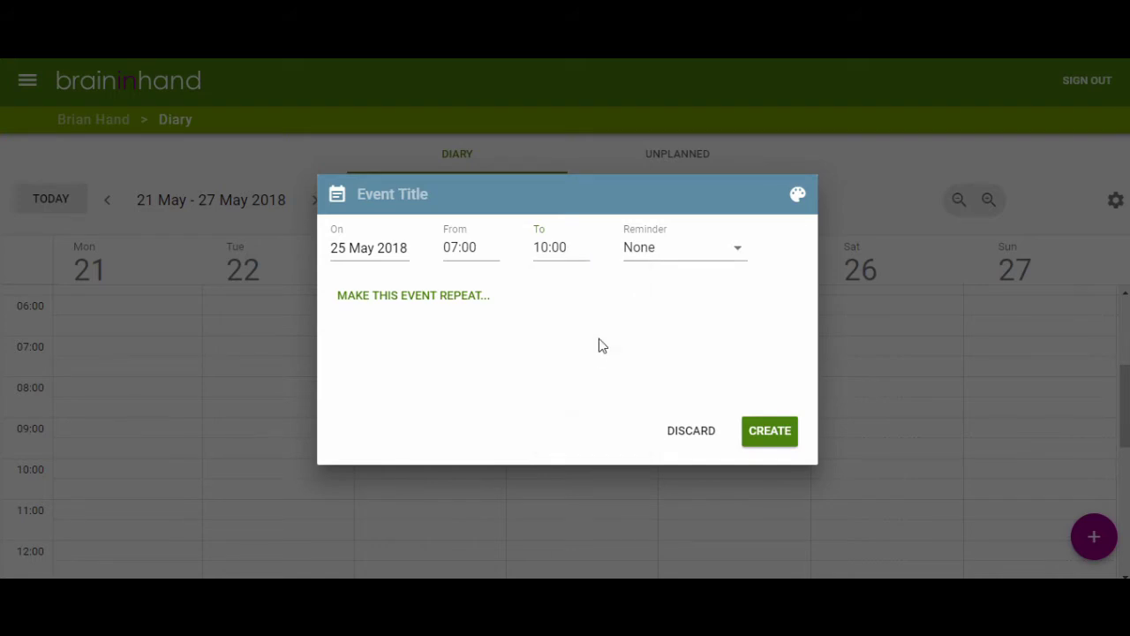
{"action": "left_click", "coordinate": [690, 433]}
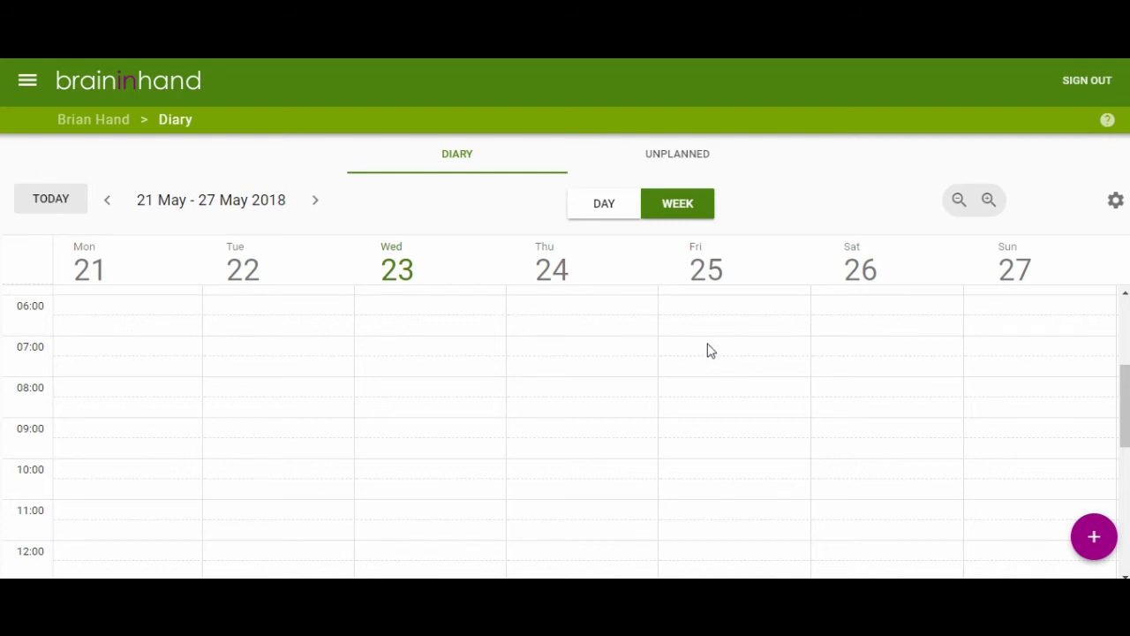
Step: Start a diary event titled "Morning Routine" on Friday 25 May 2018, running from 07:00 to 08:00
{"action": "left_click", "coordinate": [707, 349]}
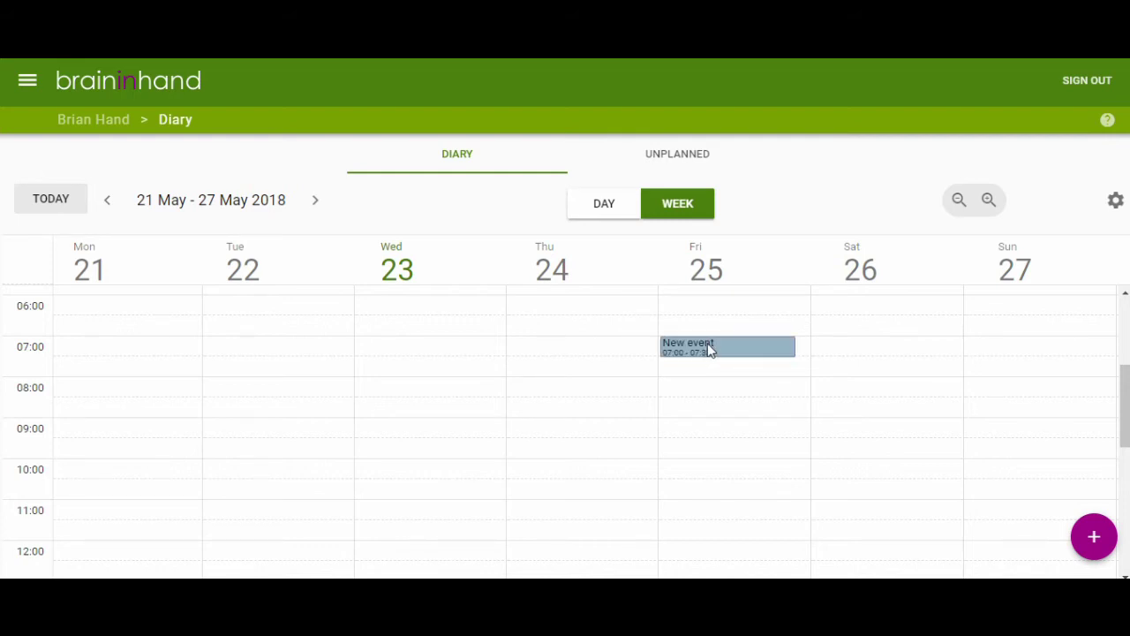
{"action": "left_click_drag", "start_coordinate": [711, 350], "coordinate": [692, 442]}
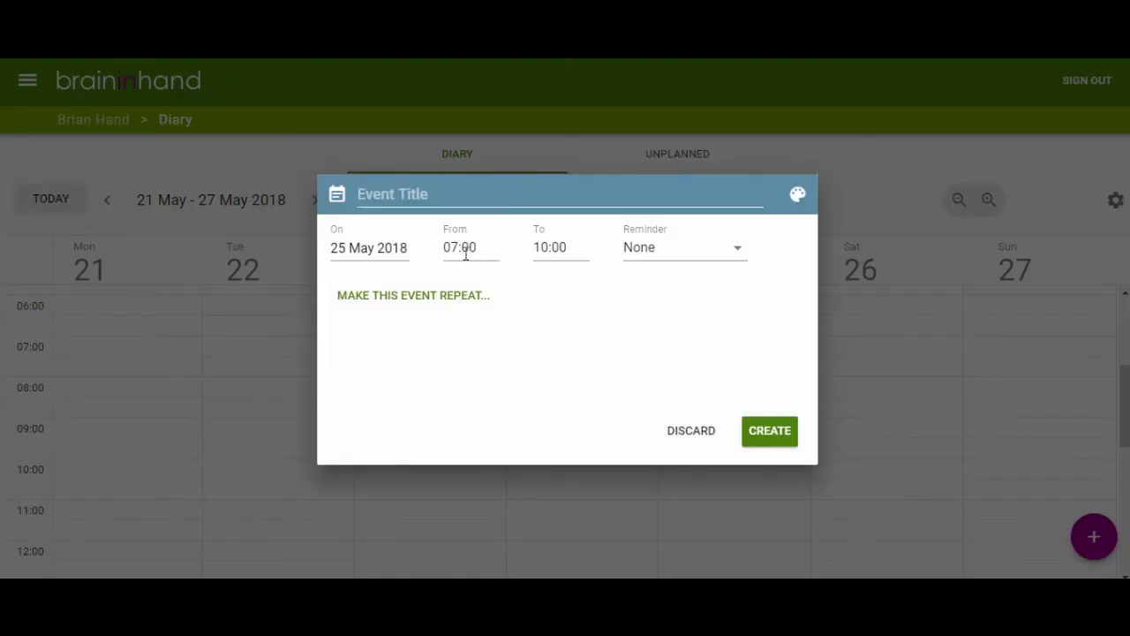
{"action": "left_click", "coordinate": [557, 250]}
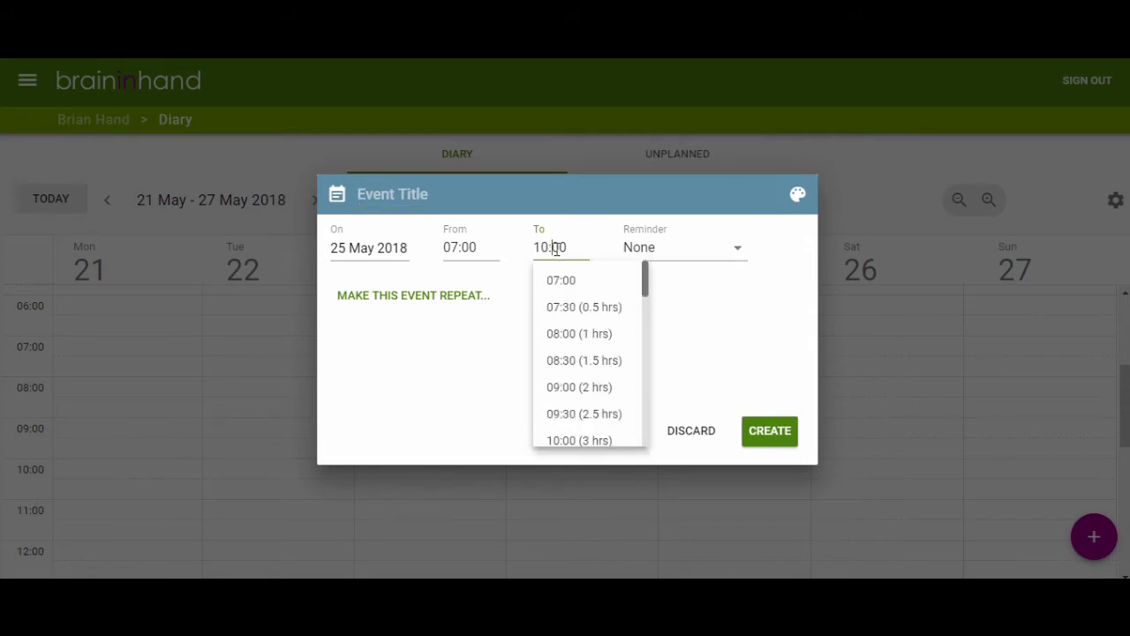
{"action": "left_click", "coordinate": [581, 345]}
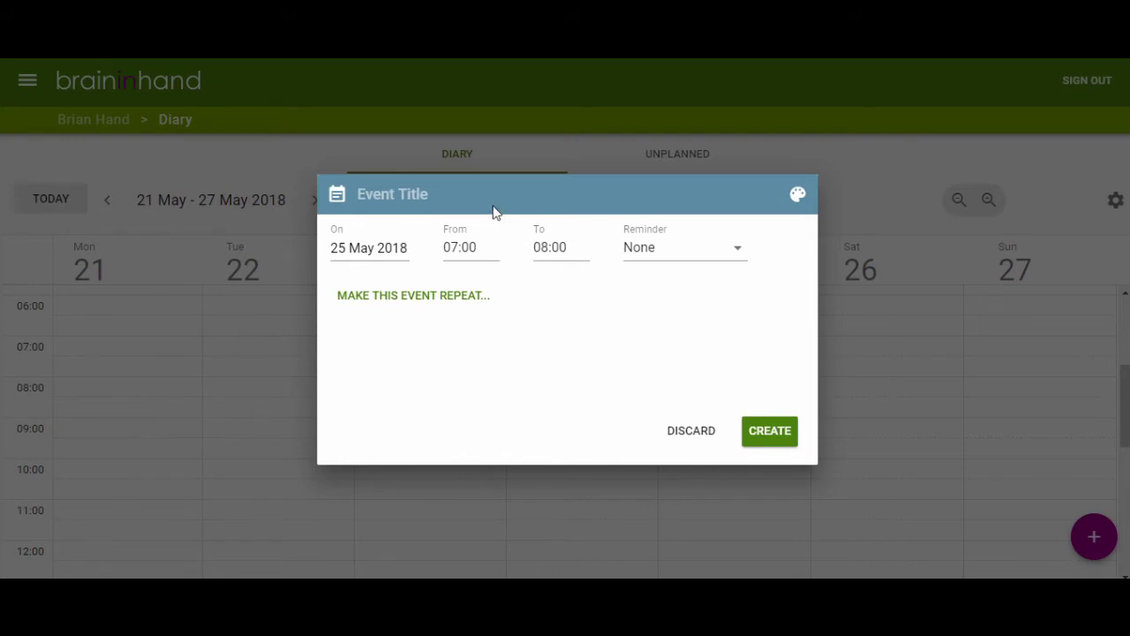
{"action": "left_click", "coordinate": [539, 194]}
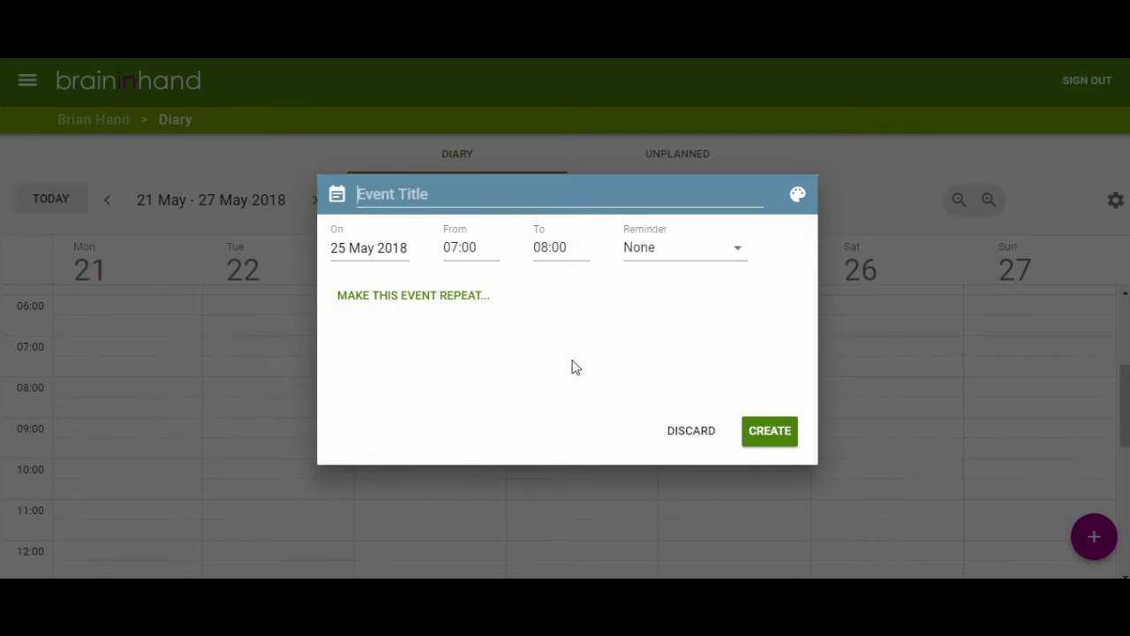
{"action": "type", "text": "Morning Routine"}
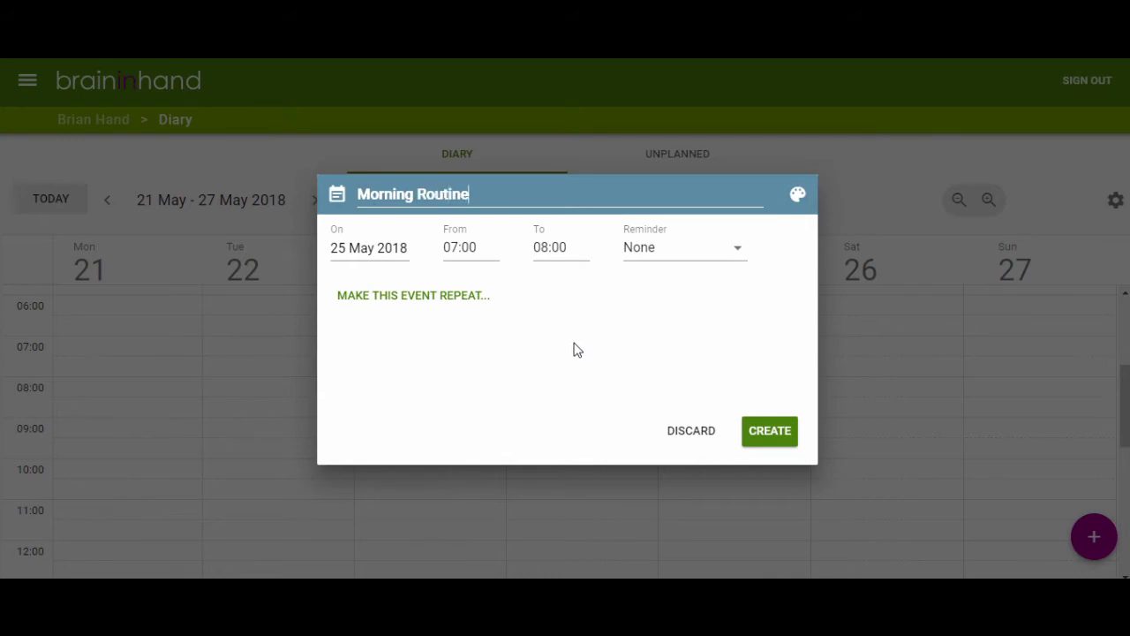
Step: Set the Morning Routine event's colour to Deep Purple and its reminder to 15 mins before
{"action": "left_click", "coordinate": [806, 196]}
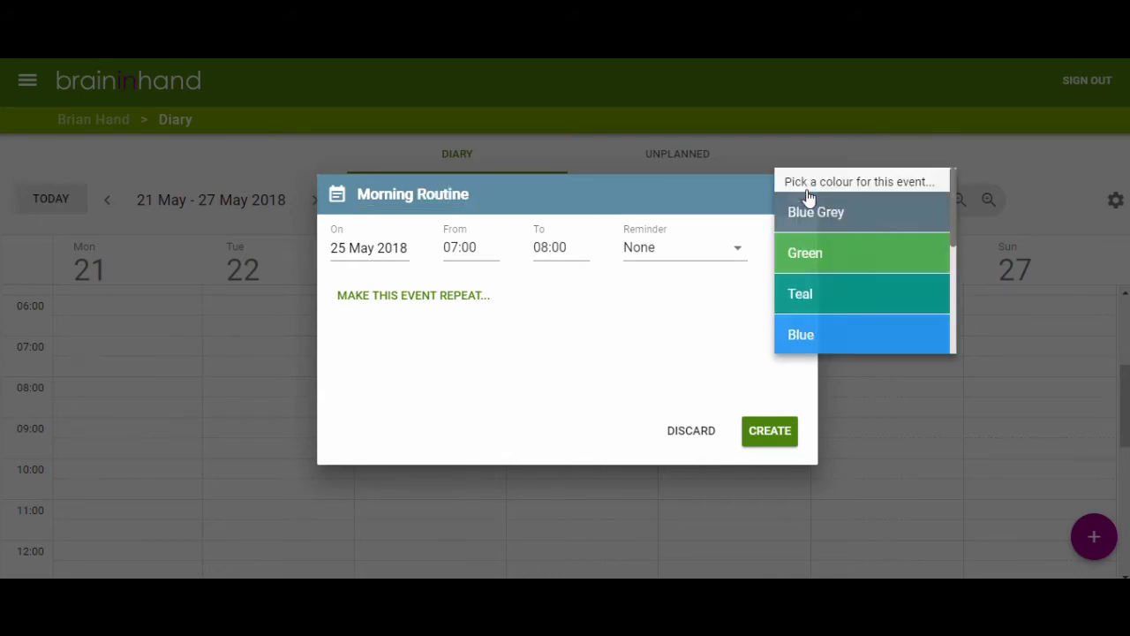
{"action": "scroll", "coordinate": [900, 262], "scroll_direction": "down", "scroll_amount": 2}
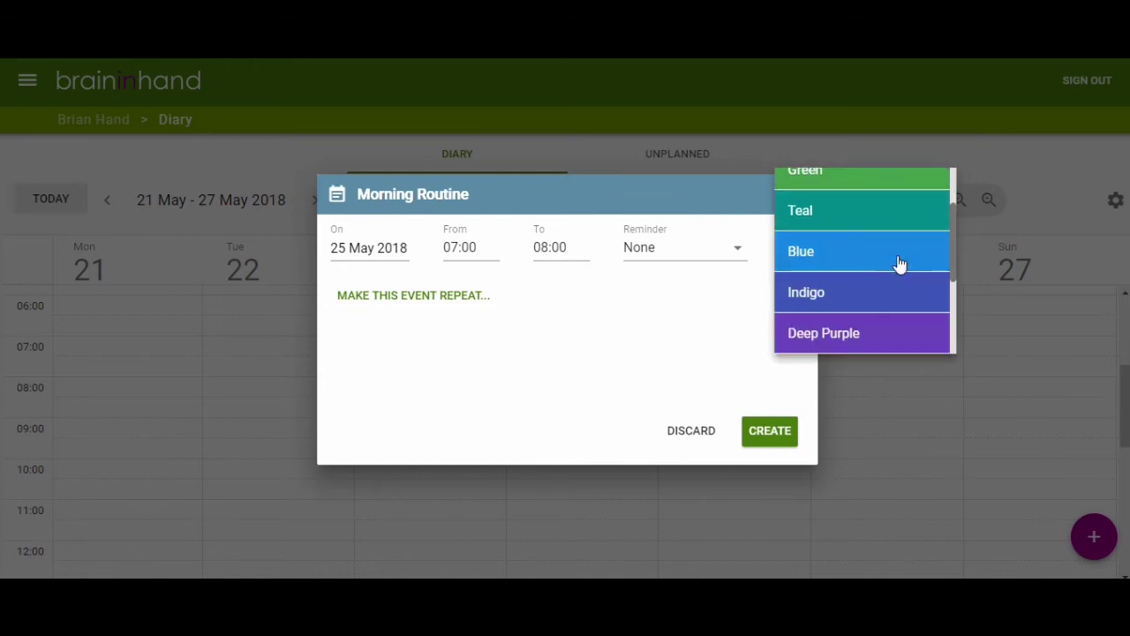
{"action": "left_click", "coordinate": [880, 256]}
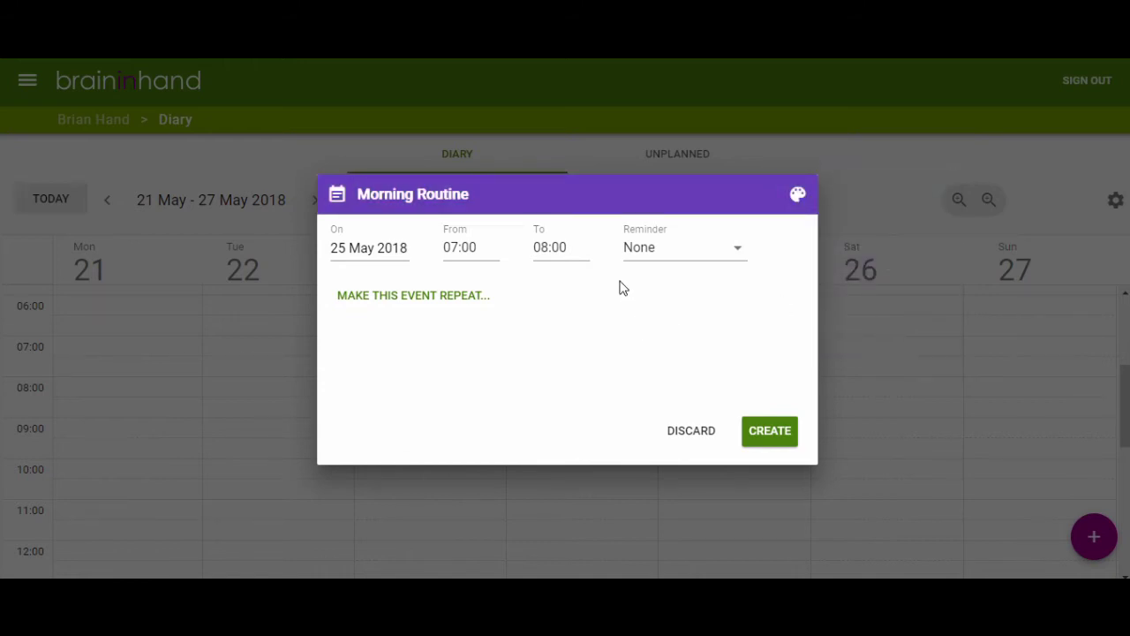
{"action": "left_click", "coordinate": [726, 254]}
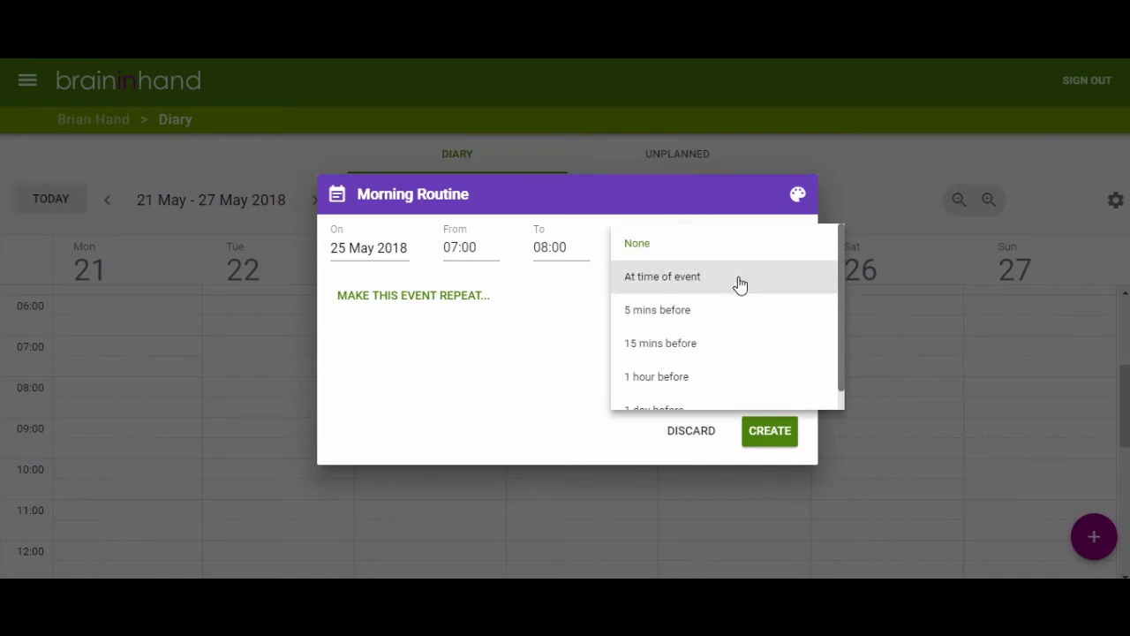
{"action": "scroll", "coordinate": [740, 353], "scroll_direction": "down", "scroll_amount": 1}
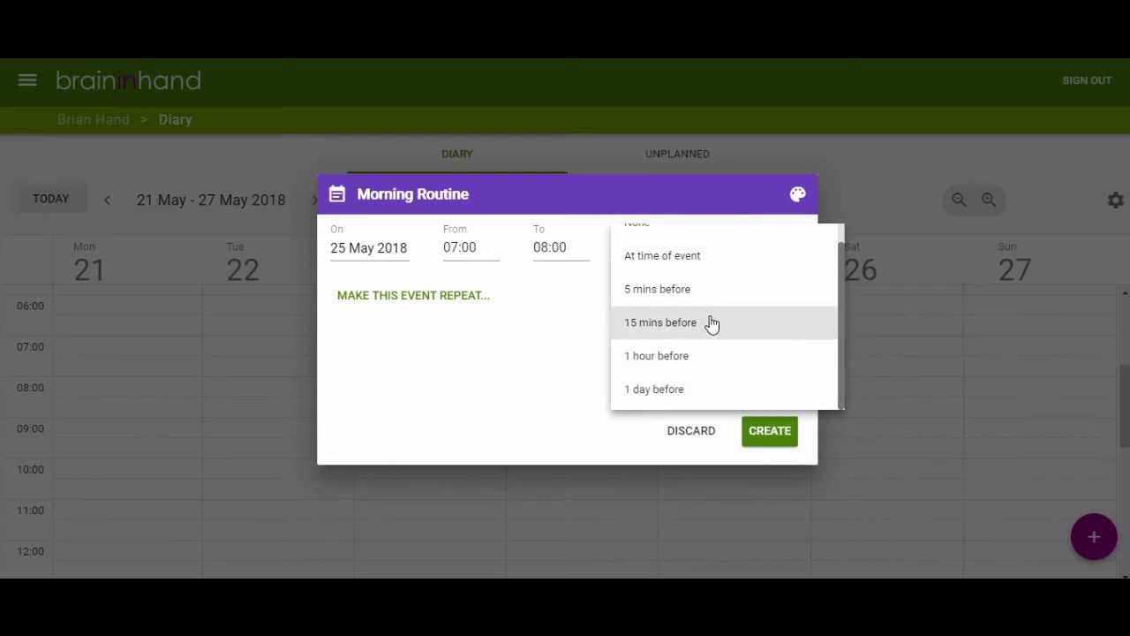
{"action": "left_click", "coordinate": [711, 325]}
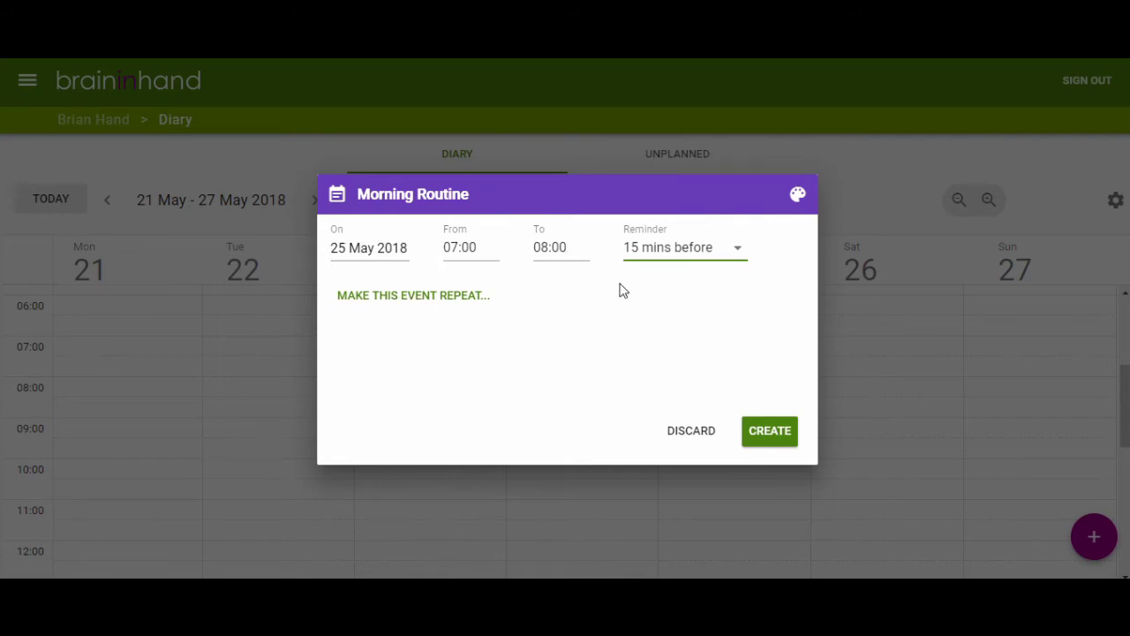
Step: Make the Morning Routine event repeat every Week Day with end date 13 Jun 2018, and create it
{"action": "left_click", "coordinate": [464, 303]}
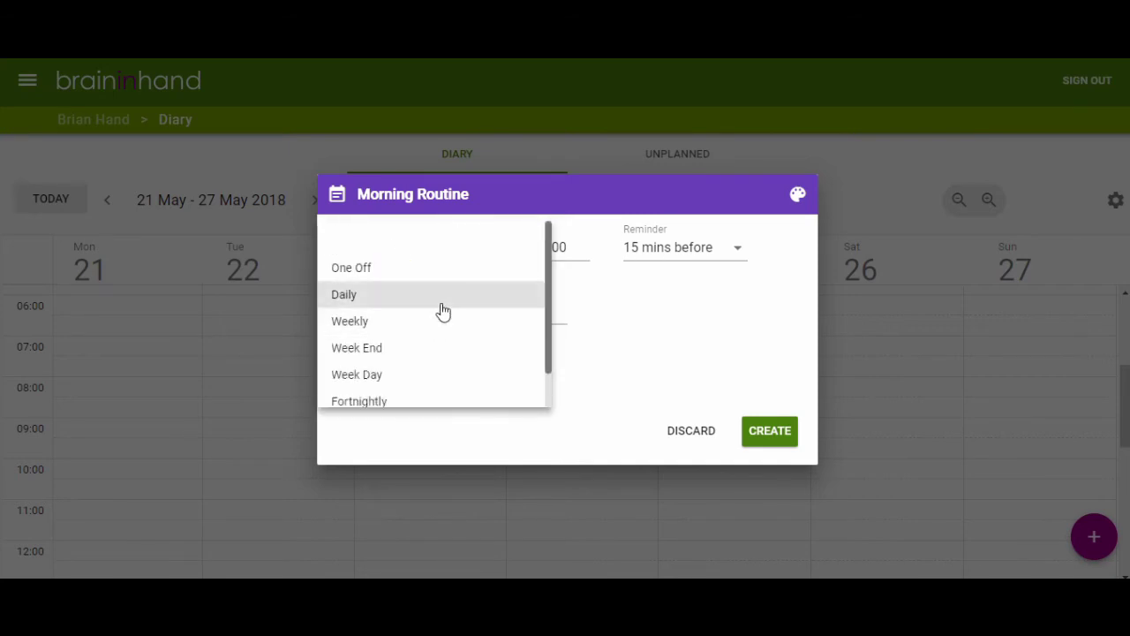
{"action": "scroll", "coordinate": [441, 312], "scroll_direction": "down", "scroll_amount": 1}
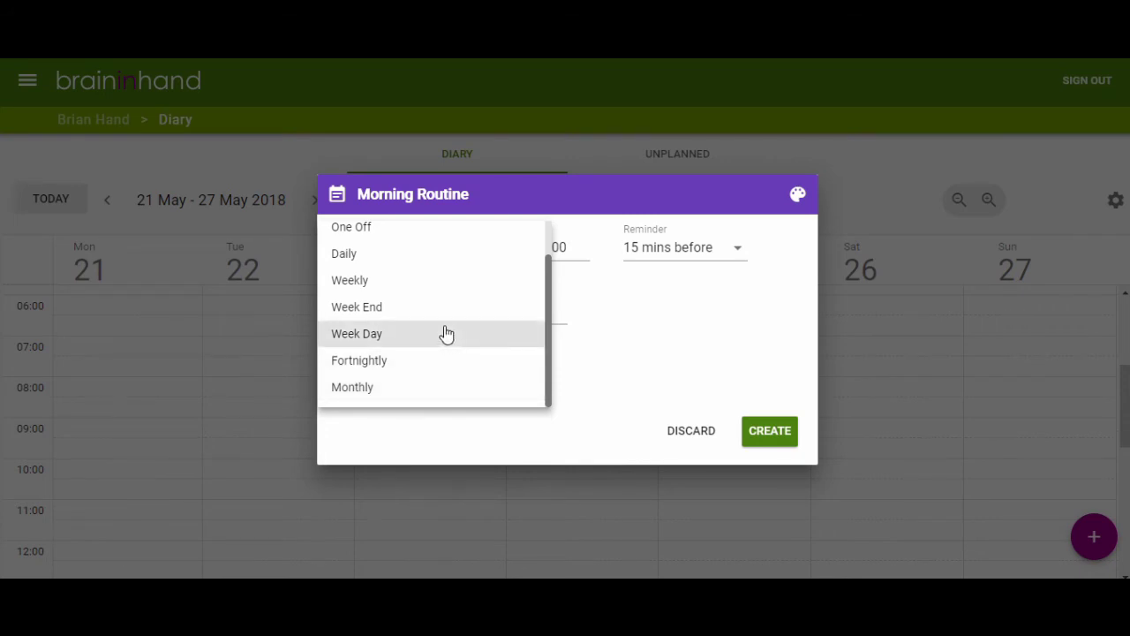
{"action": "left_click", "coordinate": [425, 339]}
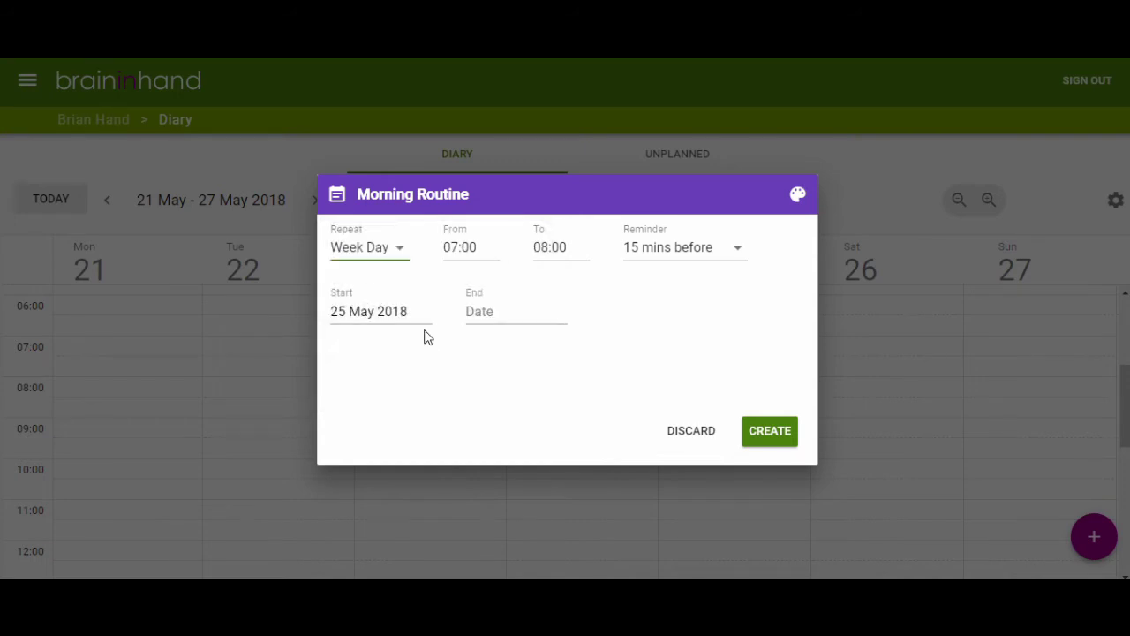
{"action": "left_click", "coordinate": [502, 314]}
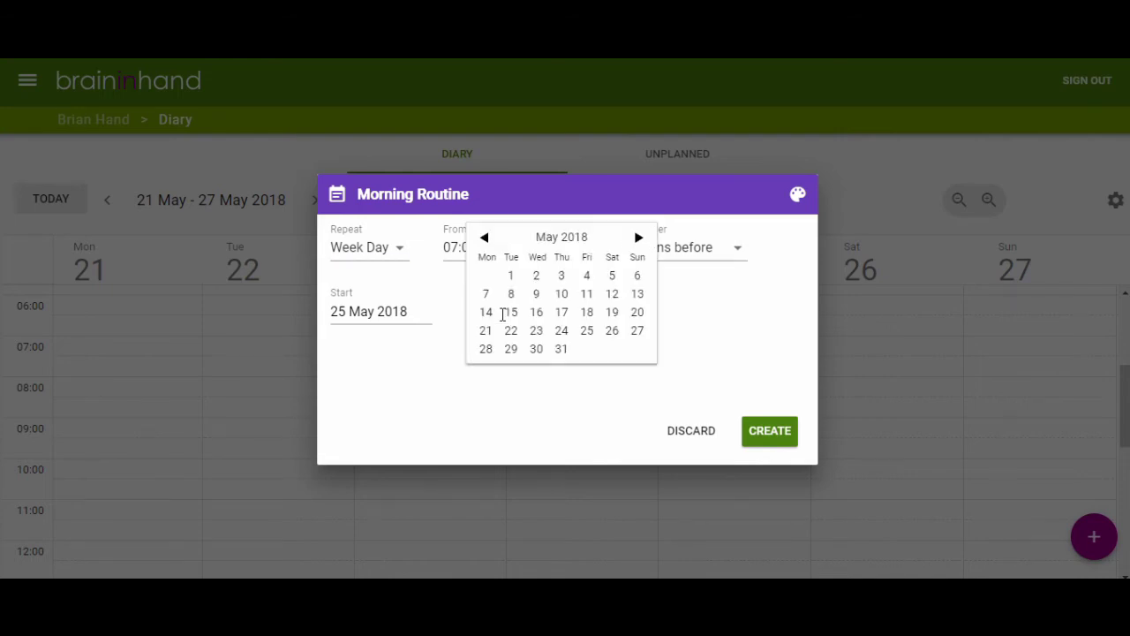
{"action": "left_click", "coordinate": [638, 240]}
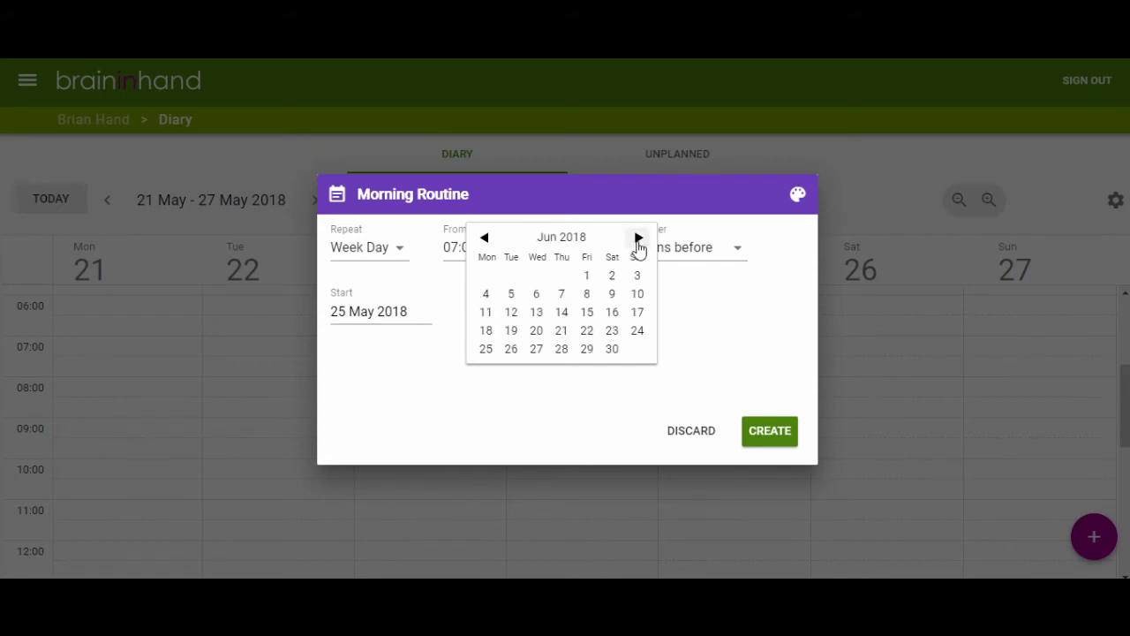
{"action": "left_click", "coordinate": [534, 315]}
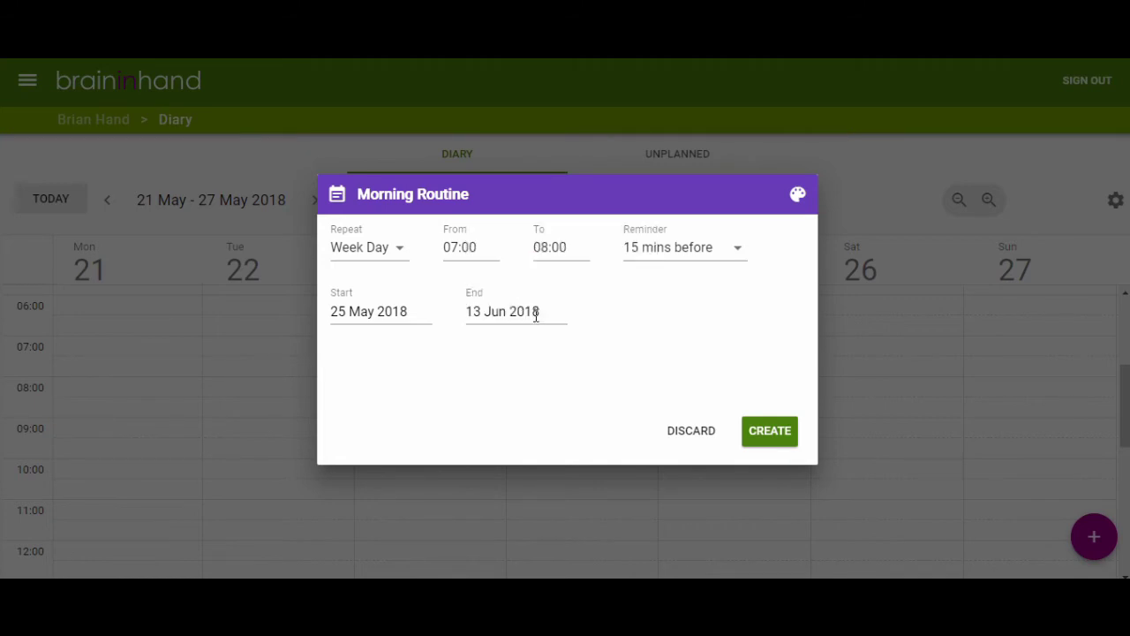
{"action": "left_click", "coordinate": [777, 437]}
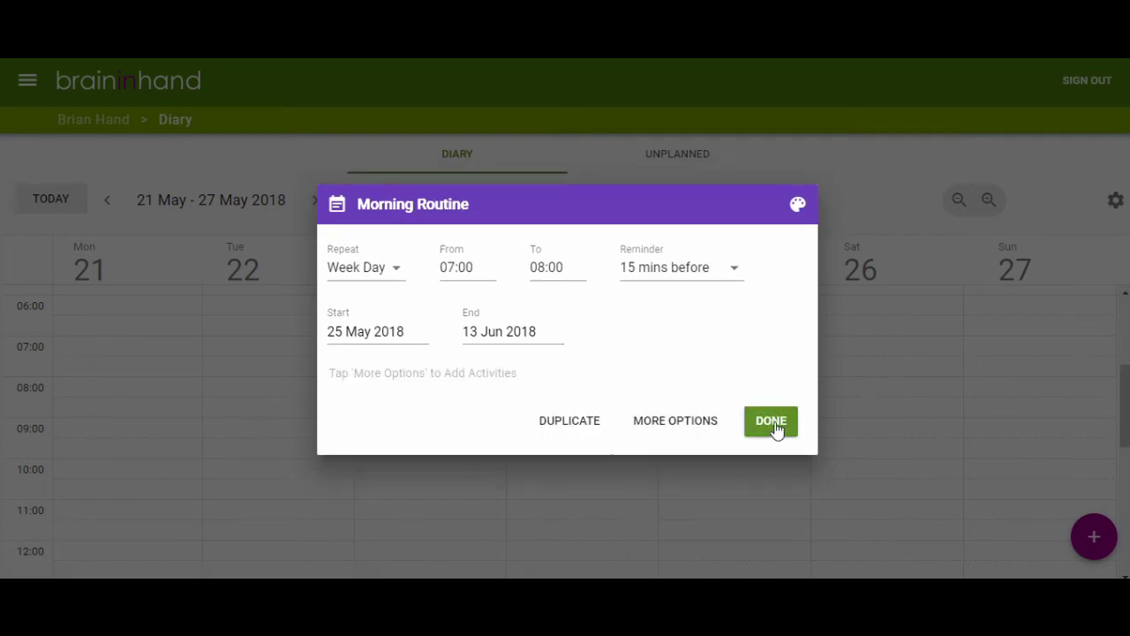
{"action": "left_click", "coordinate": [771, 421]}
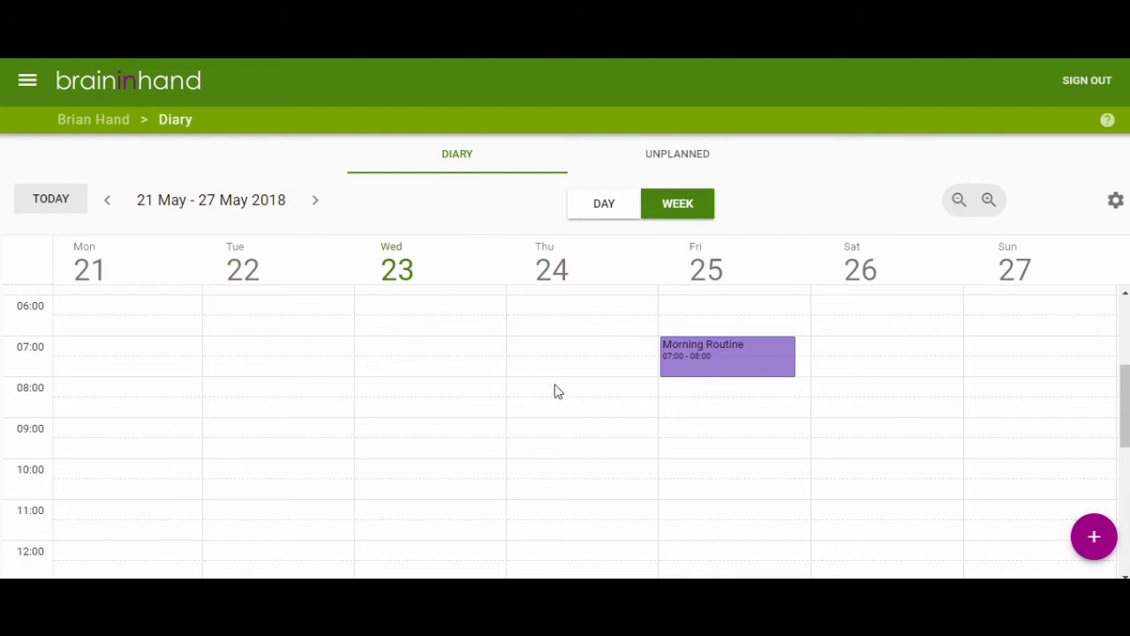
Step: Look through the diary weeks up to 11 Jun - 17 Jun 2018 for the repeated event and return to the current week
{"action": "left_click", "coordinate": [318, 201]}
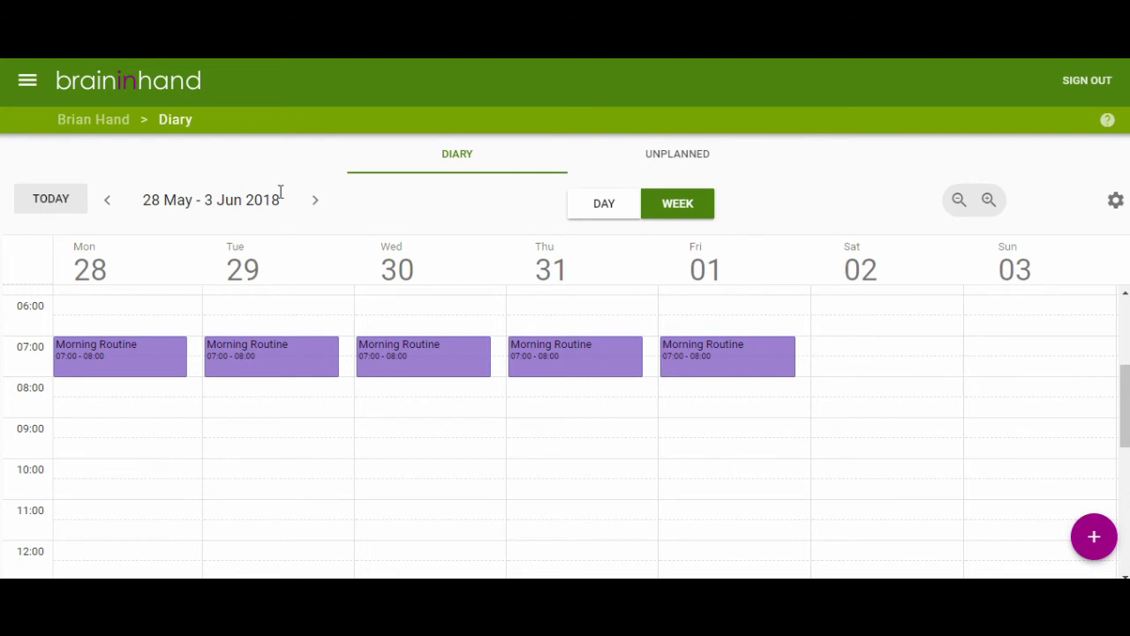
{"action": "left_click", "coordinate": [320, 208]}
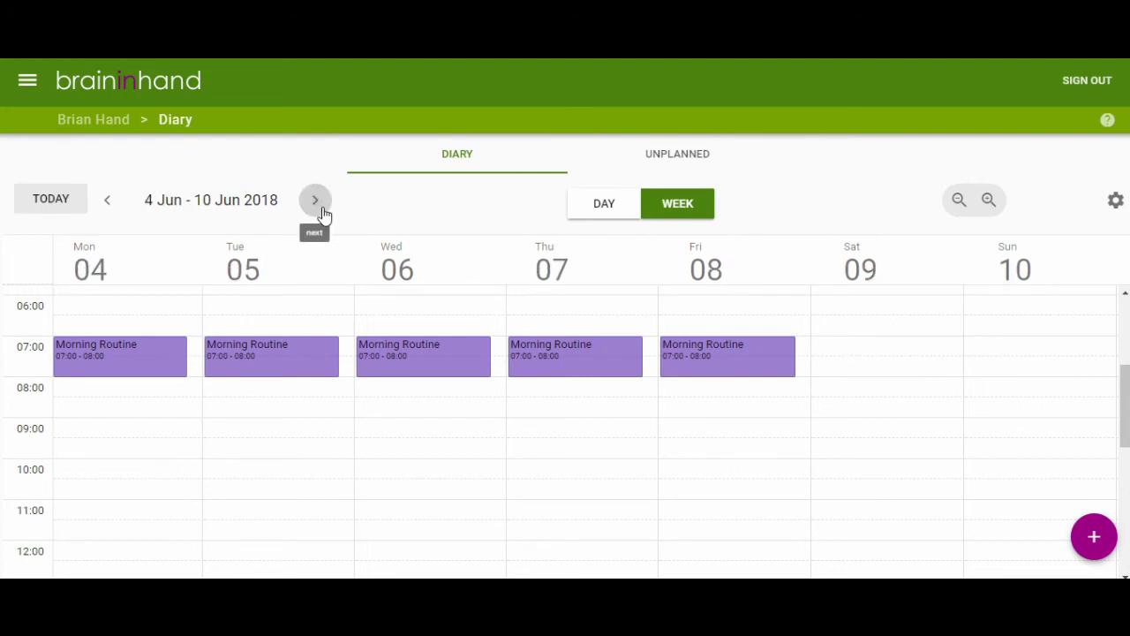
{"action": "left_click", "coordinate": [321, 203]}
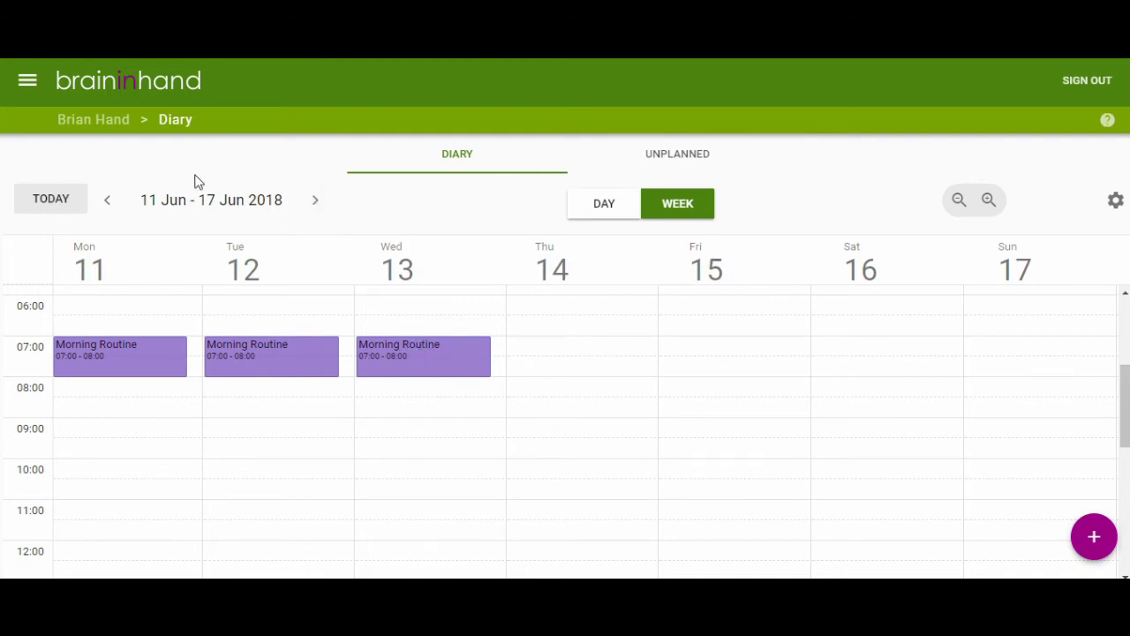
{"action": "left_click", "coordinate": [76, 205]}
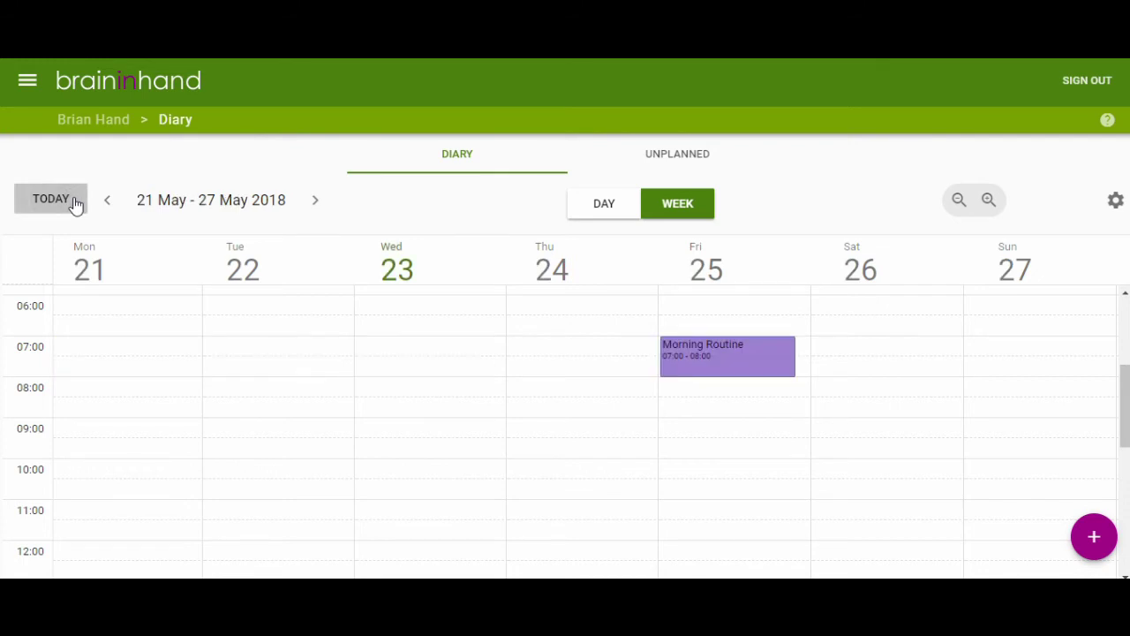
Step: Change the repeat of the Friday 25 May Morning Routine event to One Off and check the following week
{"action": "left_click", "coordinate": [713, 354]}
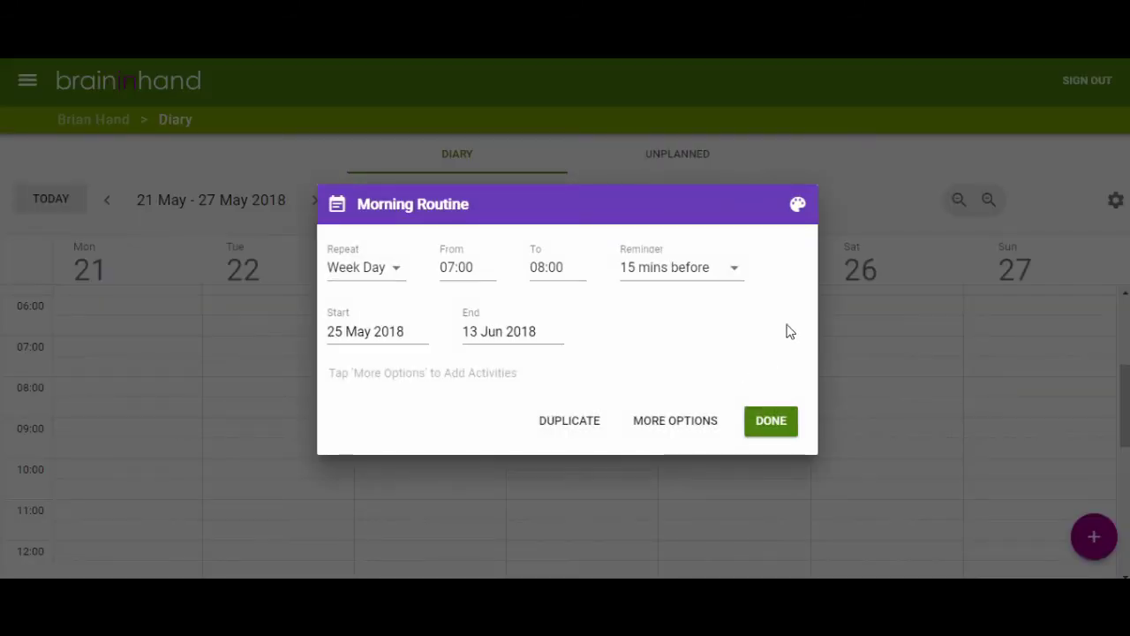
{"action": "left_click", "coordinate": [393, 277]}
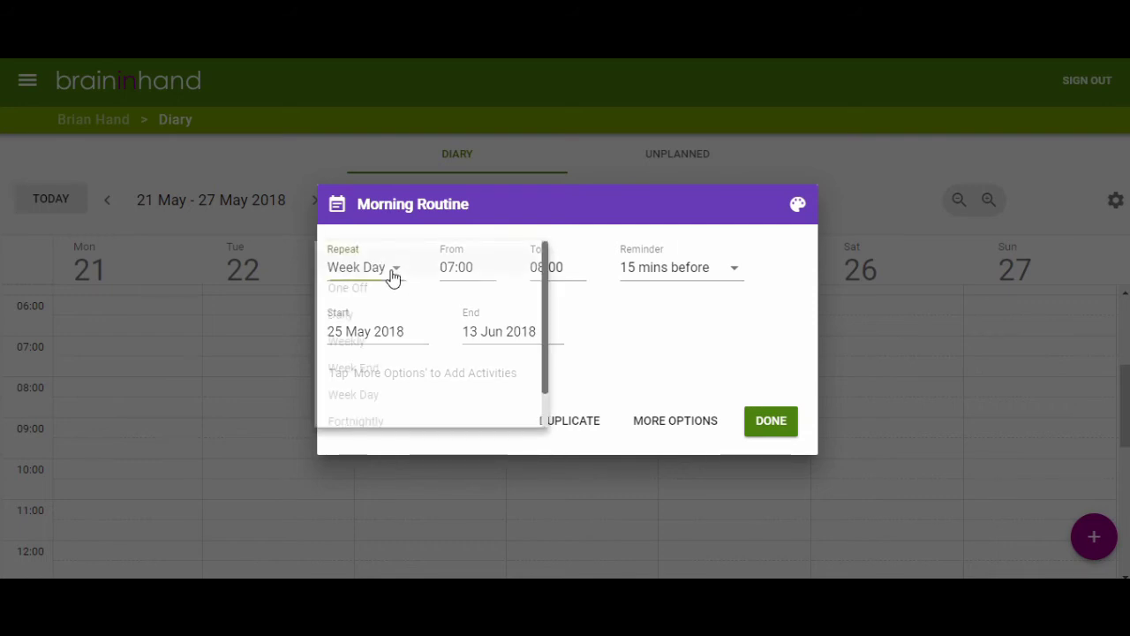
{"action": "left_click", "coordinate": [378, 295]}
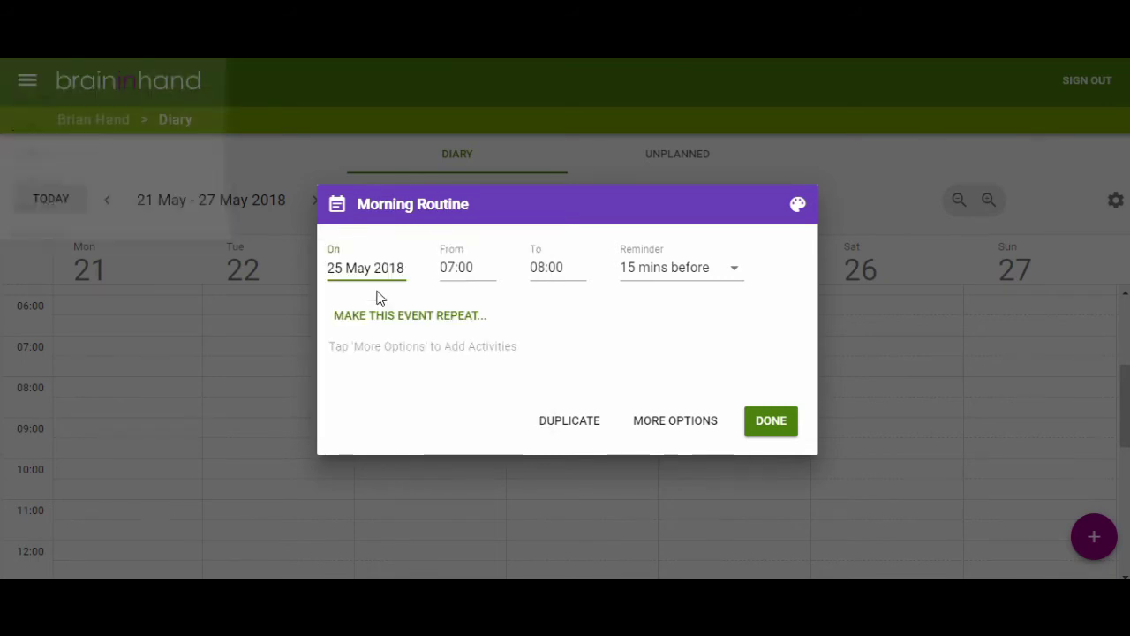
{"action": "left_click", "coordinate": [781, 423]}
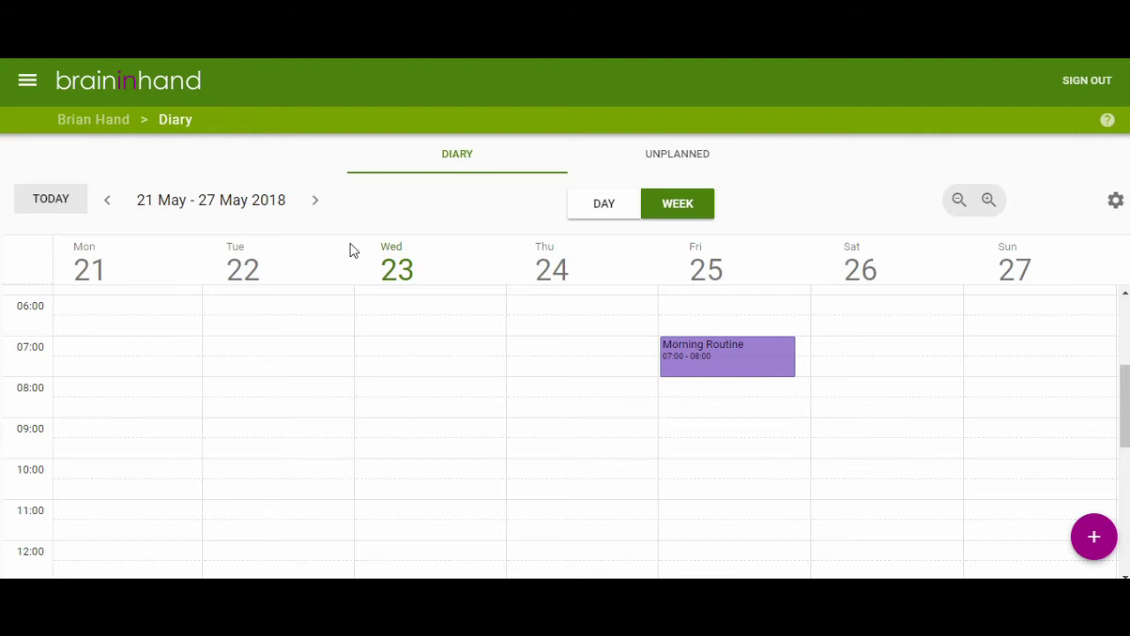
{"action": "left_click", "coordinate": [318, 208]}
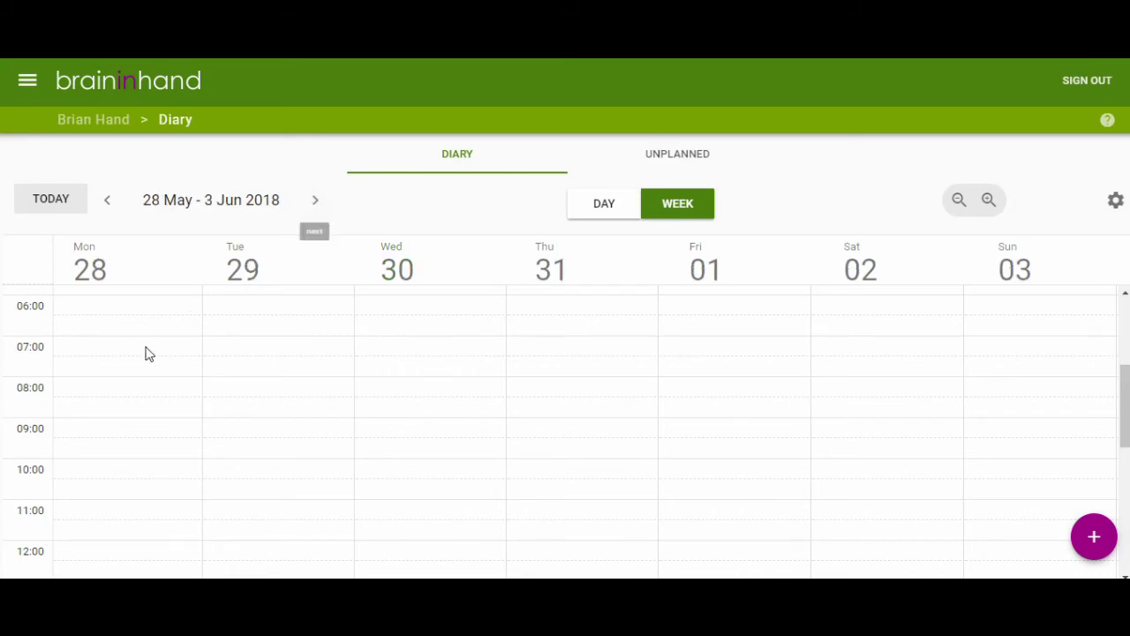
{"action": "left_click", "coordinate": [110, 210]}
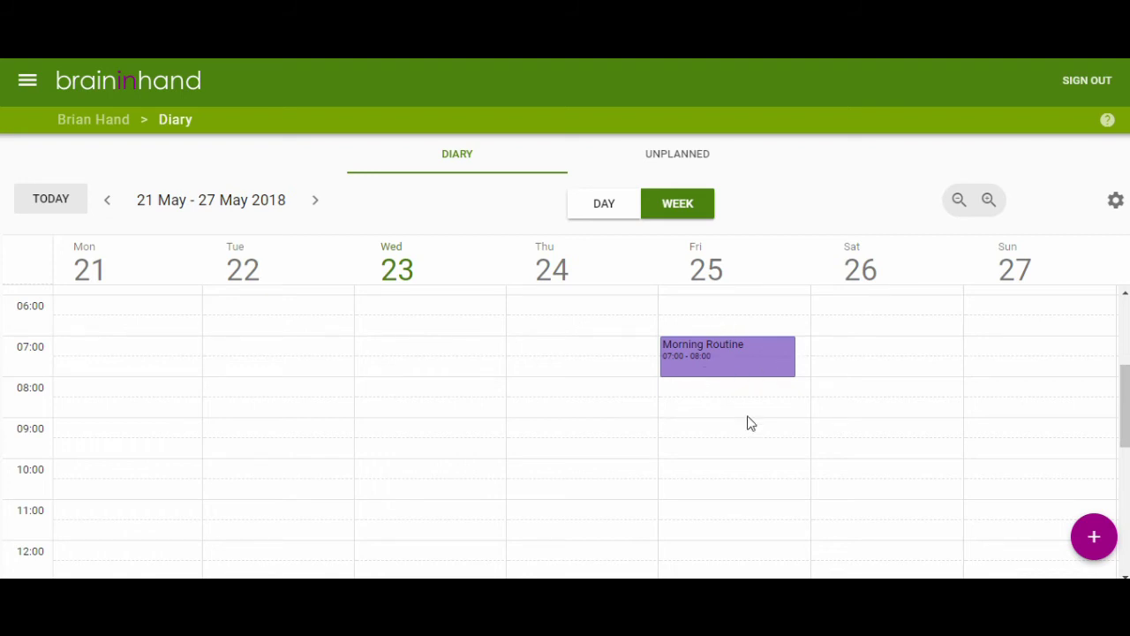
Step: Open the full details of the Morning Routine event and add a new activity titled "Getting up"
{"action": "left_click", "coordinate": [730, 346]}
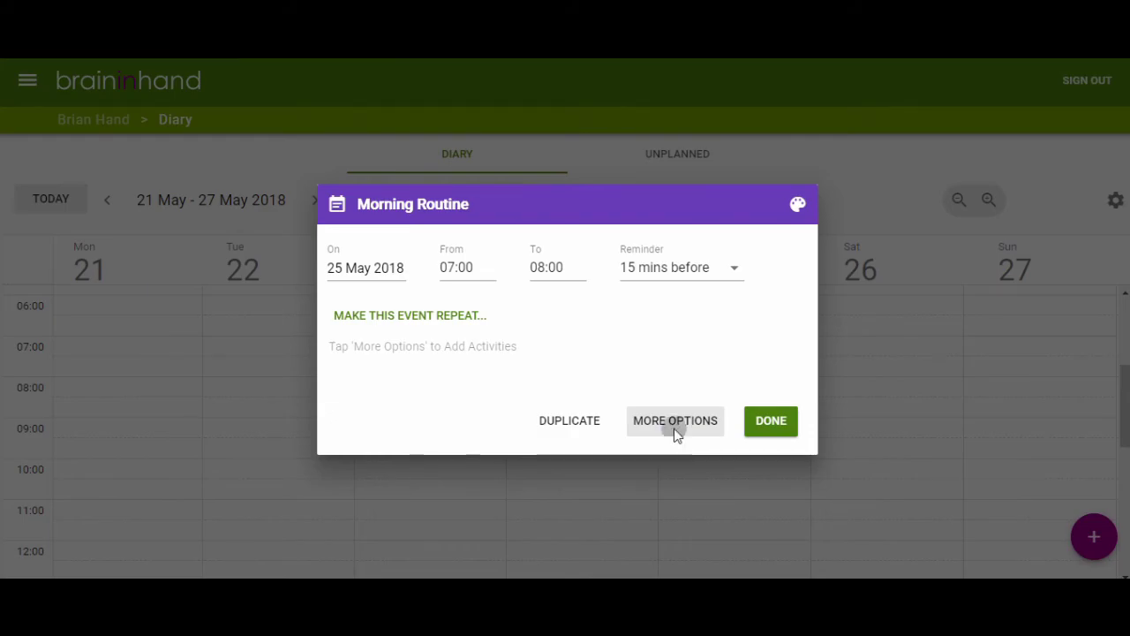
{"action": "left_click", "coordinate": [674, 431]}
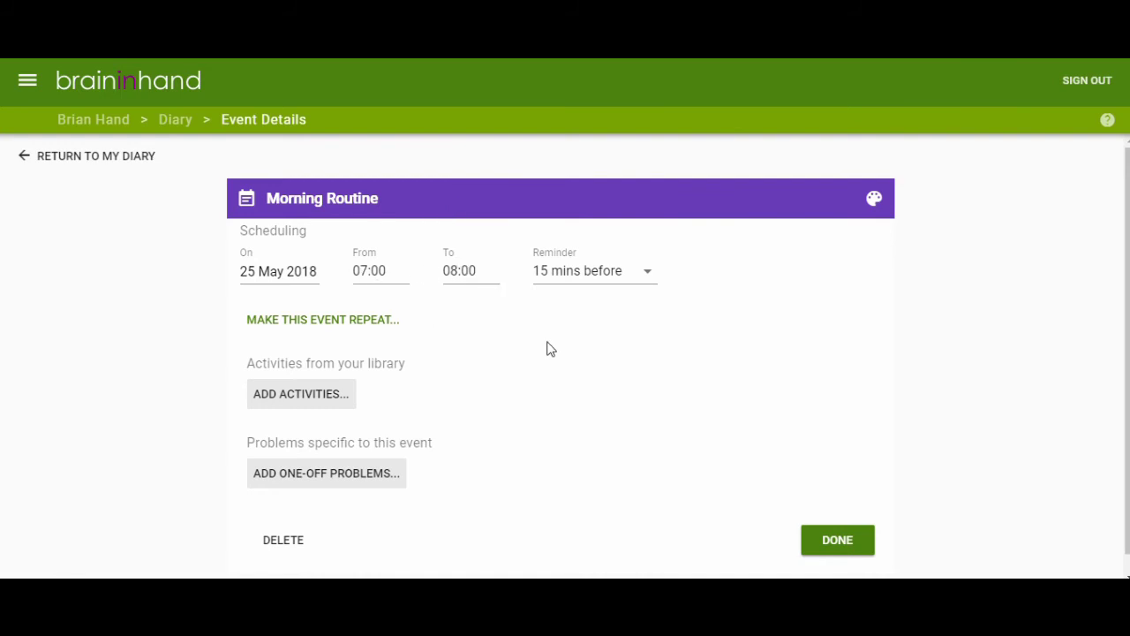
{"action": "scroll", "coordinate": [546, 349], "scroll_direction": "down", "scroll_amount": 1}
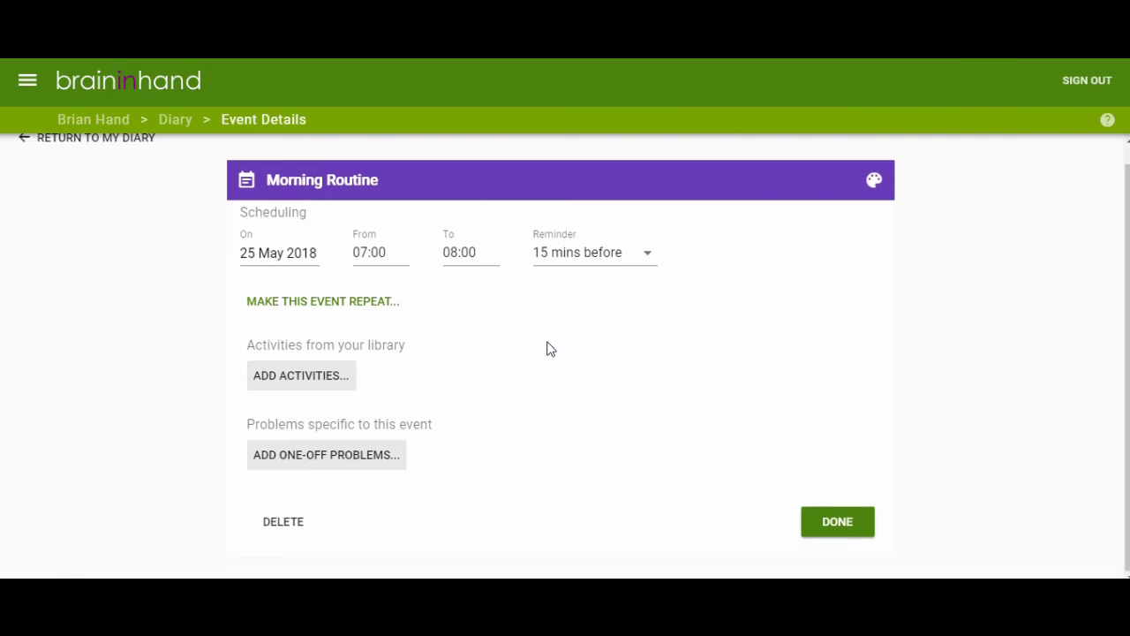
{"action": "left_click", "coordinate": [302, 391]}
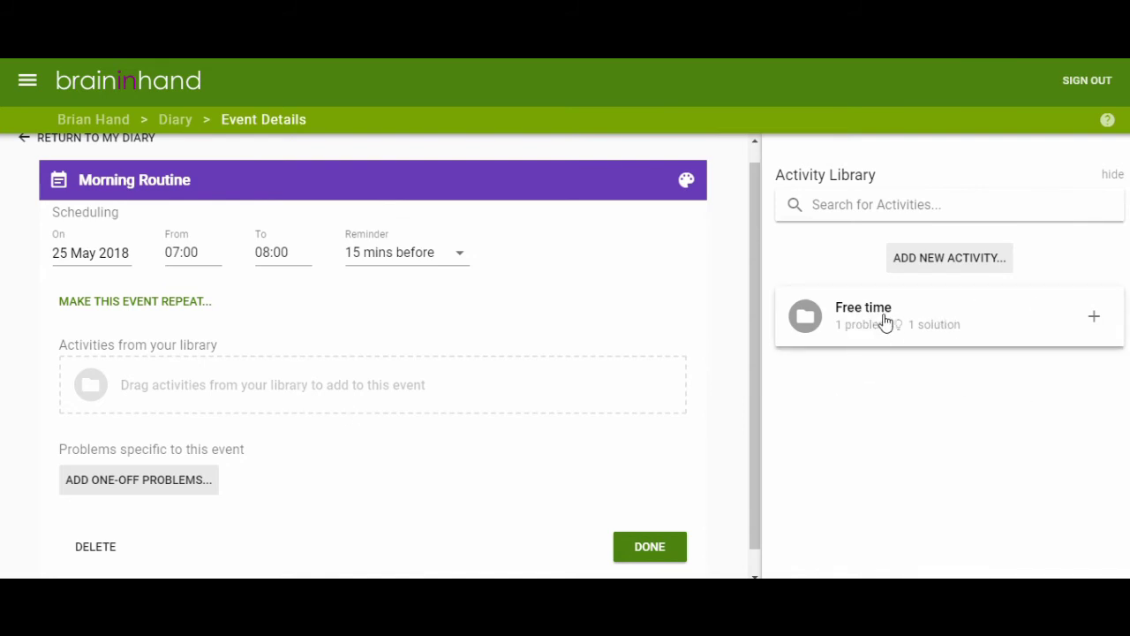
{"action": "left_click", "coordinate": [934, 263]}
{"action": "scroll", "coordinate": [729, 265], "scroll_direction": "down", "scroll_amount": 1}
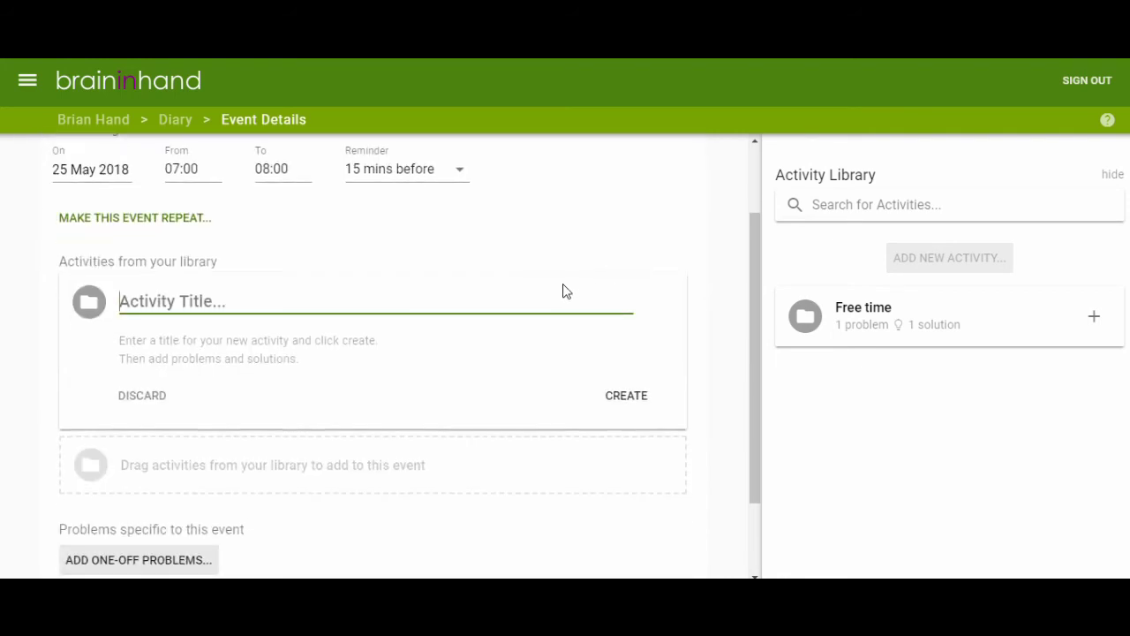
{"action": "type", "text": "G"}
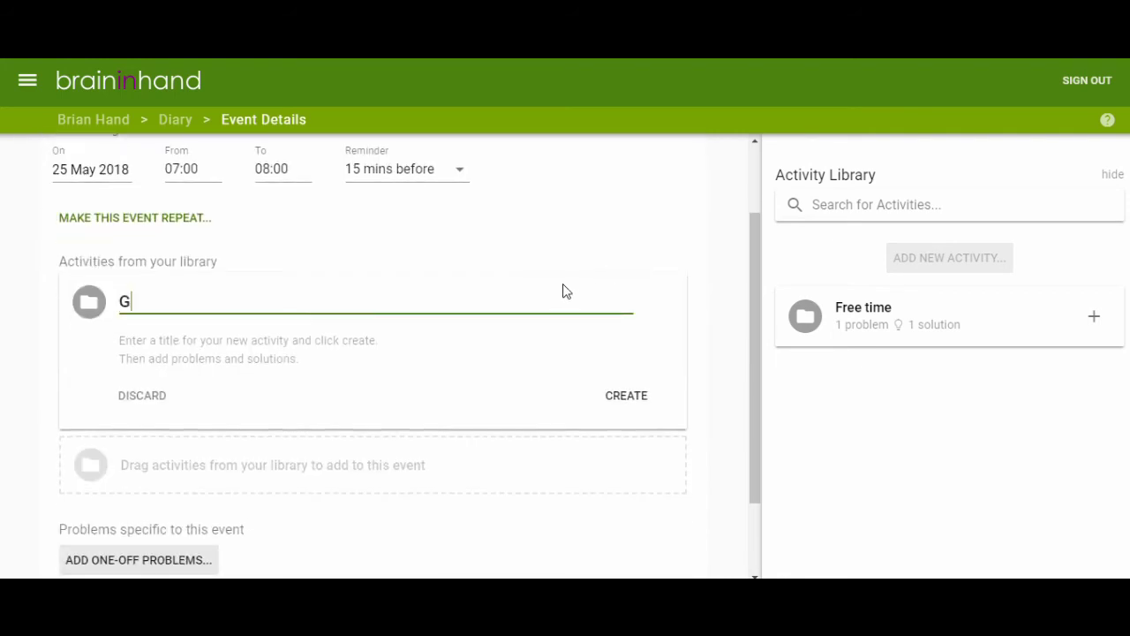
{"action": "type", "text": "etting up"}
{"action": "left_click", "coordinate": [645, 399]}
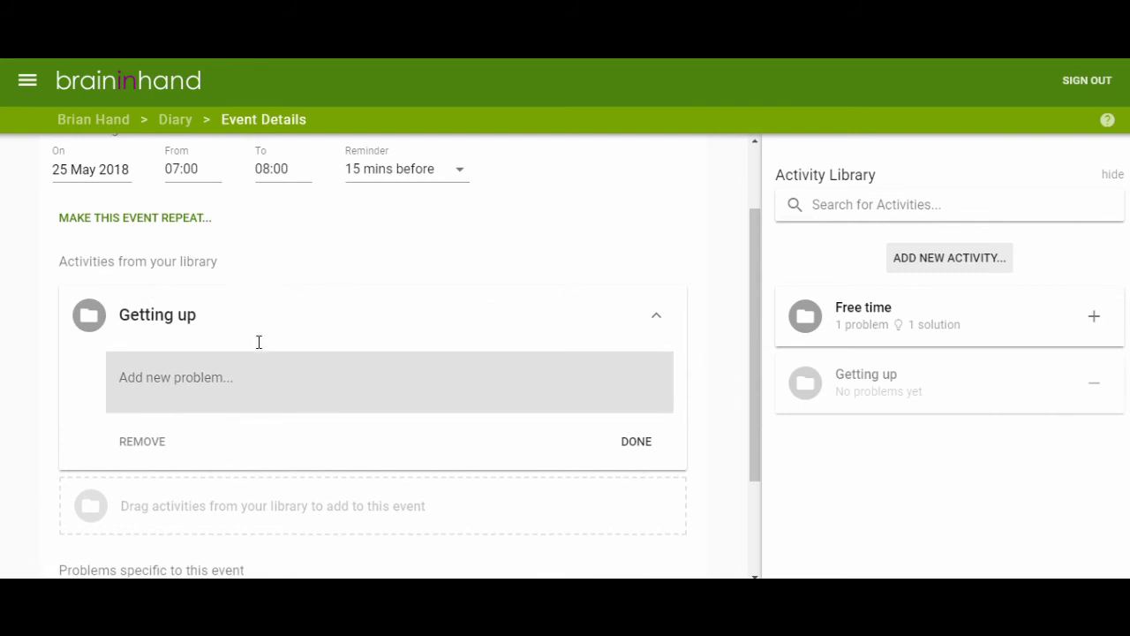
Step: Create the problem "I've overslept" in the Getting up activity
{"action": "left_click", "coordinate": [229, 380]}
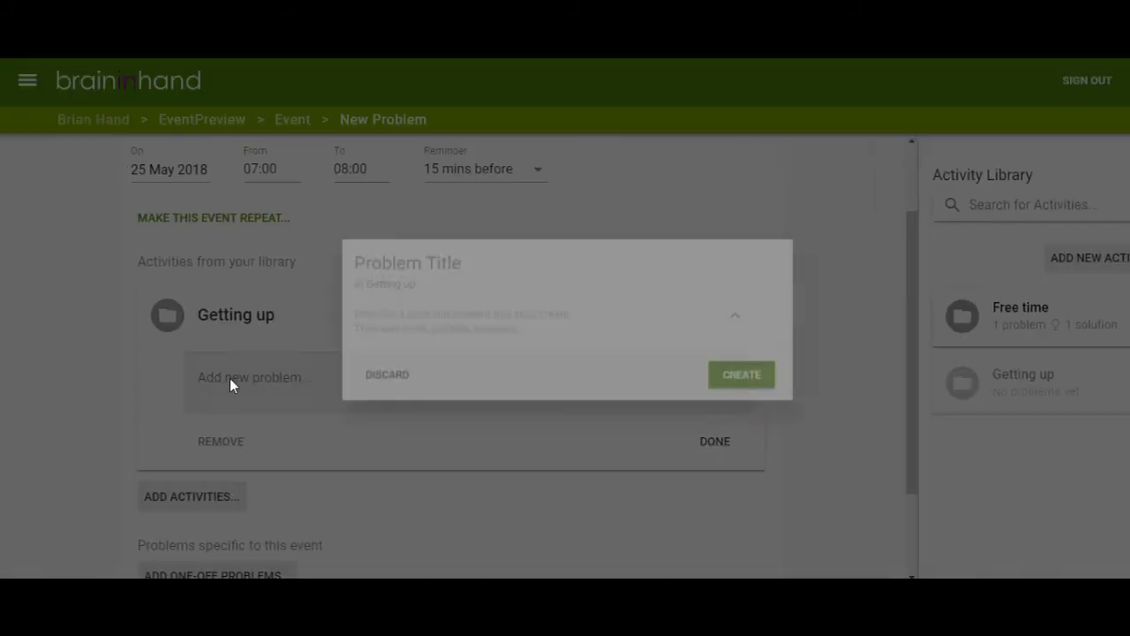
{"action": "type", "text": "I've oversle"}
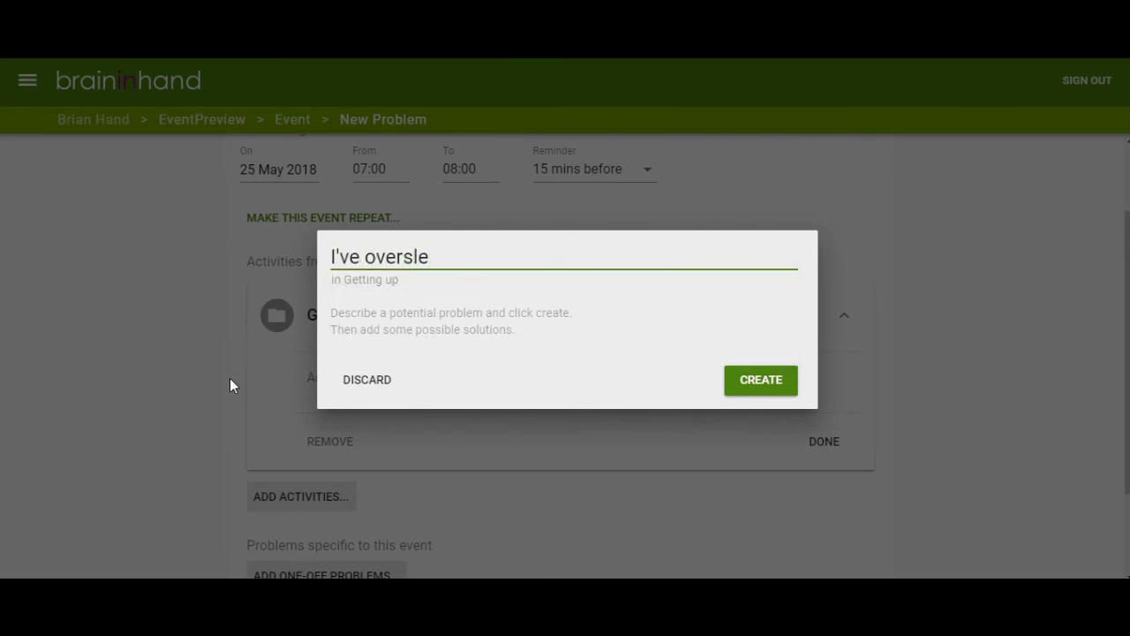
{"action": "type", "text": "pt"}
{"action": "left_click", "coordinate": [761, 387]}
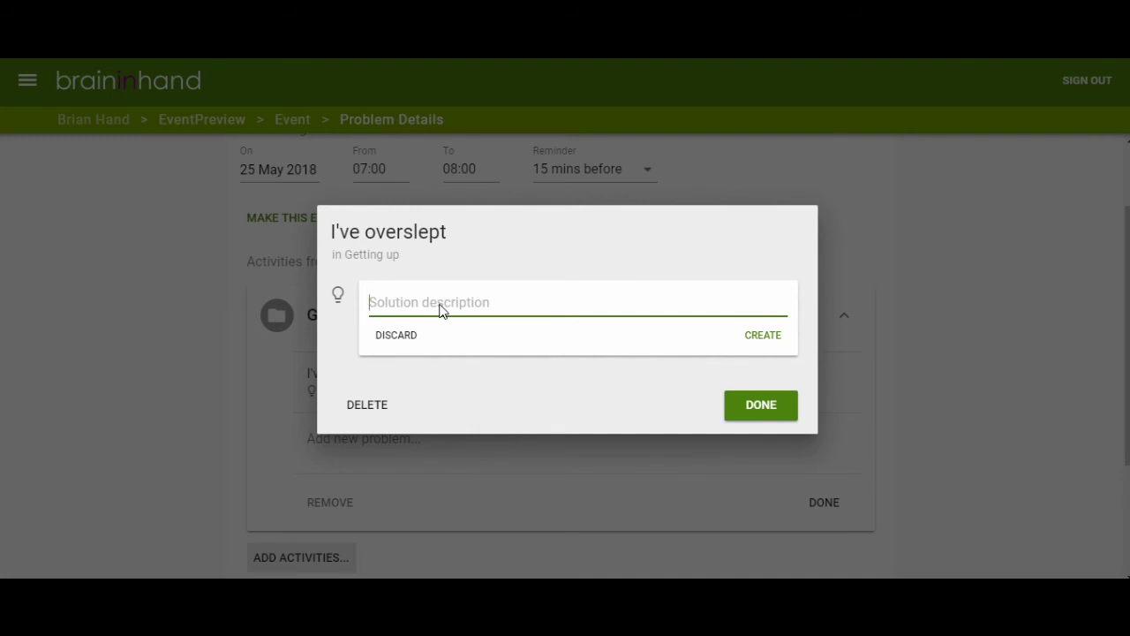
Step: Add the solution "Check timetable for a later train." to the "I've overslept" problem and reopen the problem to review it
{"action": "type", "text": "Check ti"}
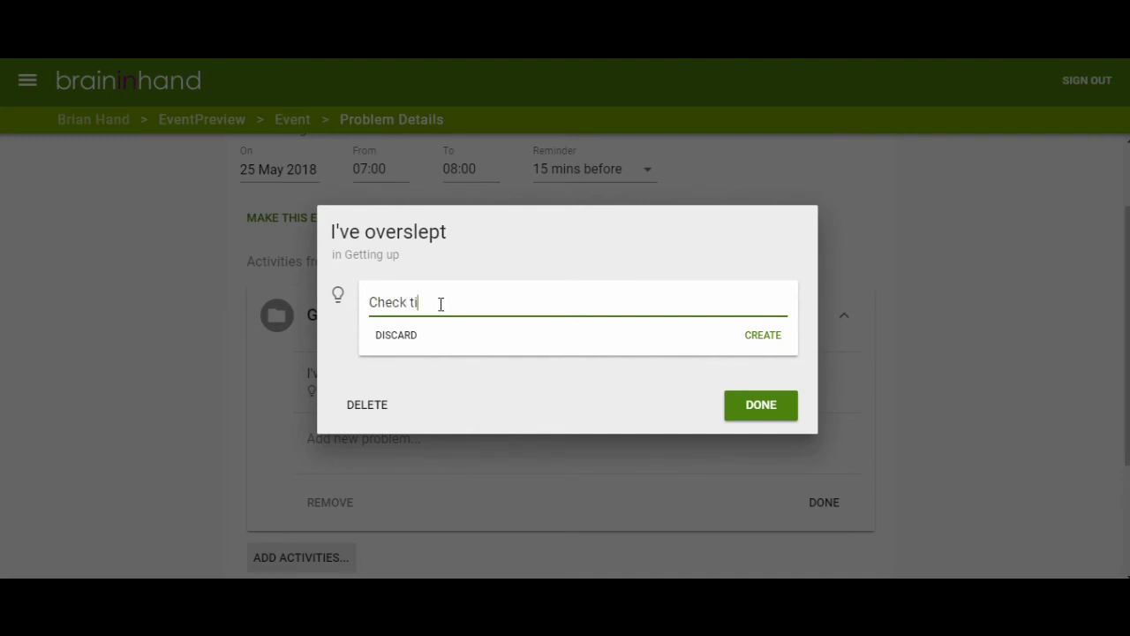
{"action": "type", "text": "metable for a"}
{"action": "type", "text": "later train."}
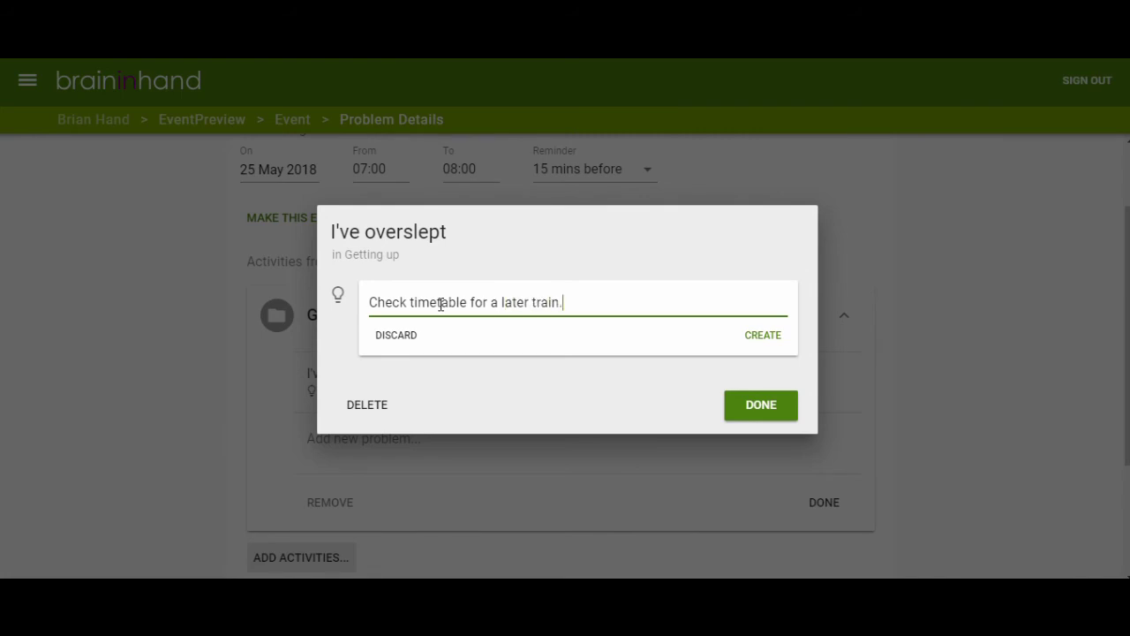
{"action": "left_click", "coordinate": [757, 339]}
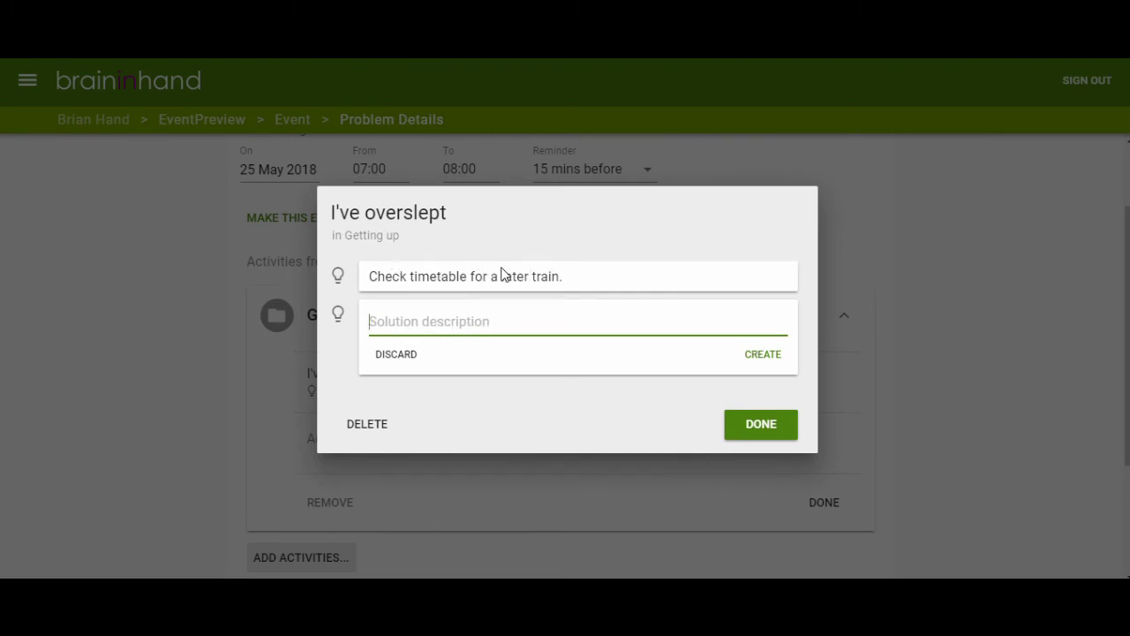
{"action": "left_click", "coordinate": [772, 437]}
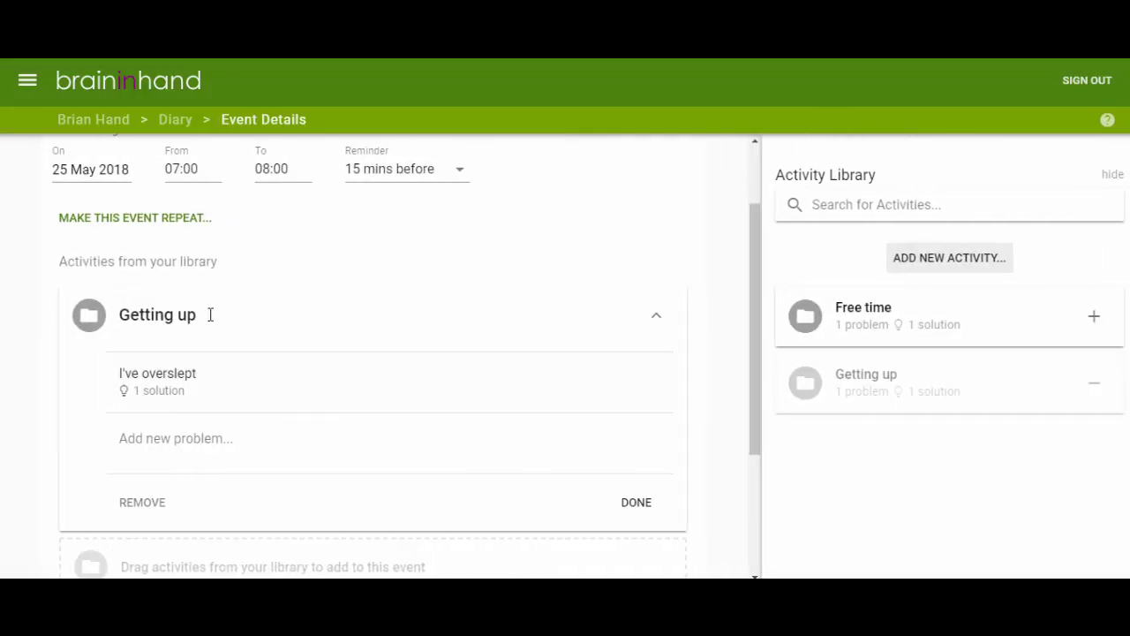
{"action": "left_click", "coordinate": [146, 399]}
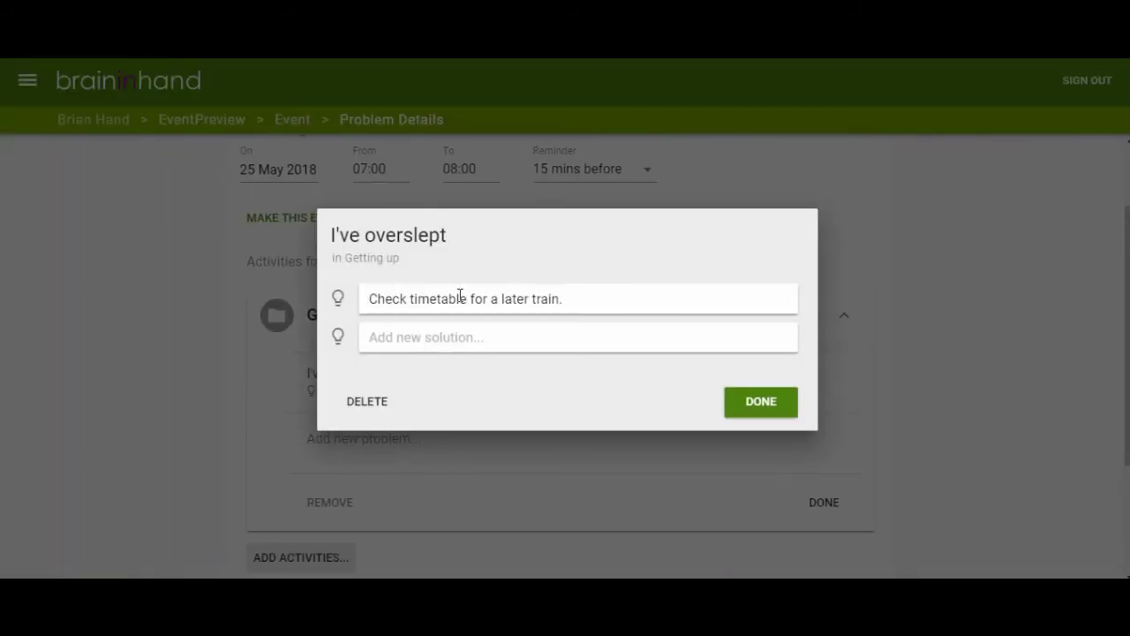
{"action": "left_click", "coordinate": [747, 404]}
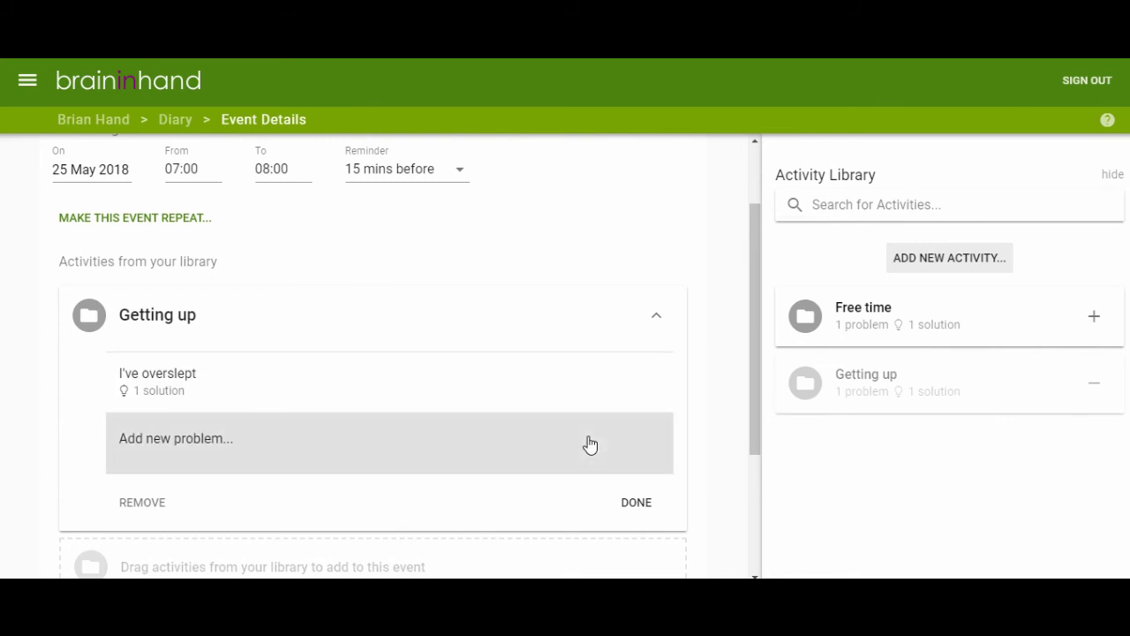
Step: Remove the Getting up activity from the event, add it back from the activity library and expand it
{"action": "left_click", "coordinate": [1095, 388]}
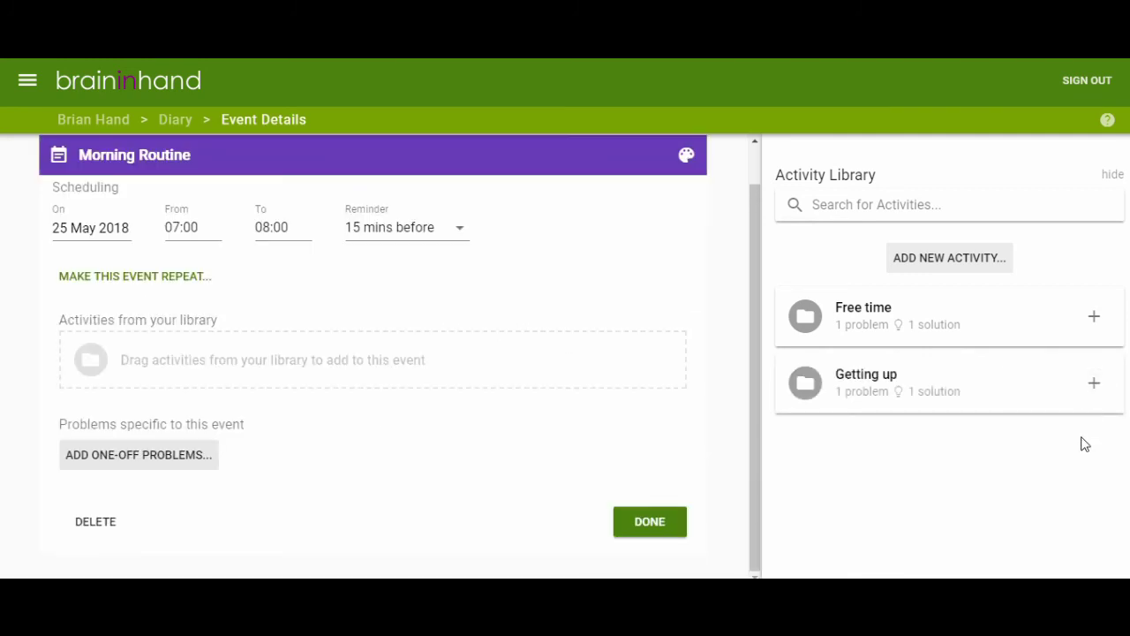
{"action": "left_click", "coordinate": [1096, 388]}
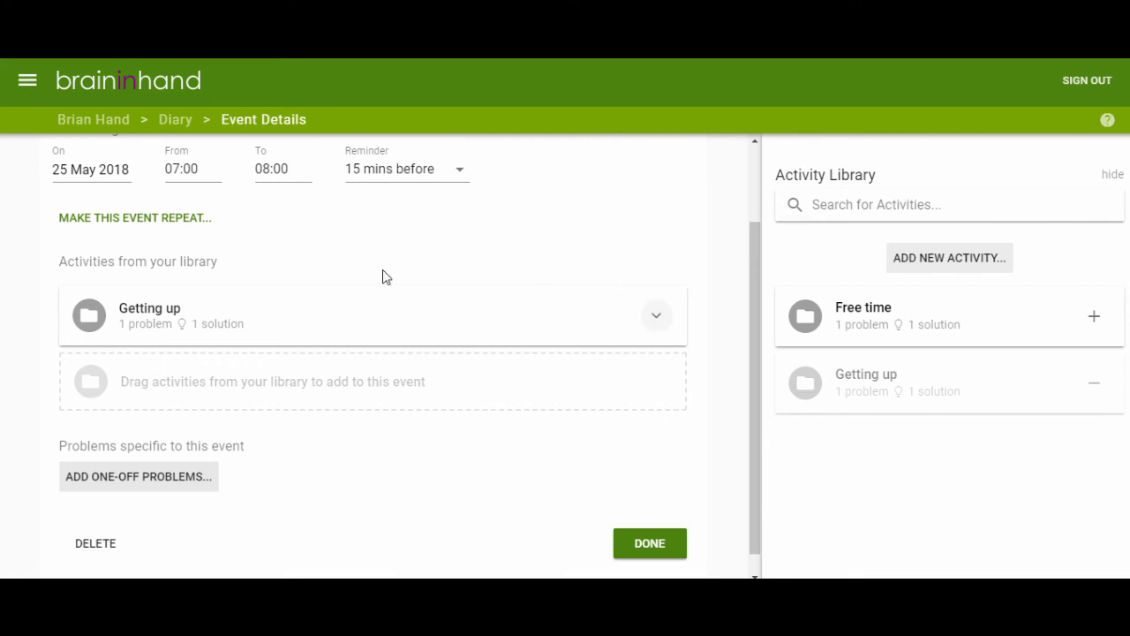
{"action": "scroll", "coordinate": [150, 218], "scroll_direction": "up", "scroll_amount": 1}
{"action": "left_click", "coordinate": [658, 399]}
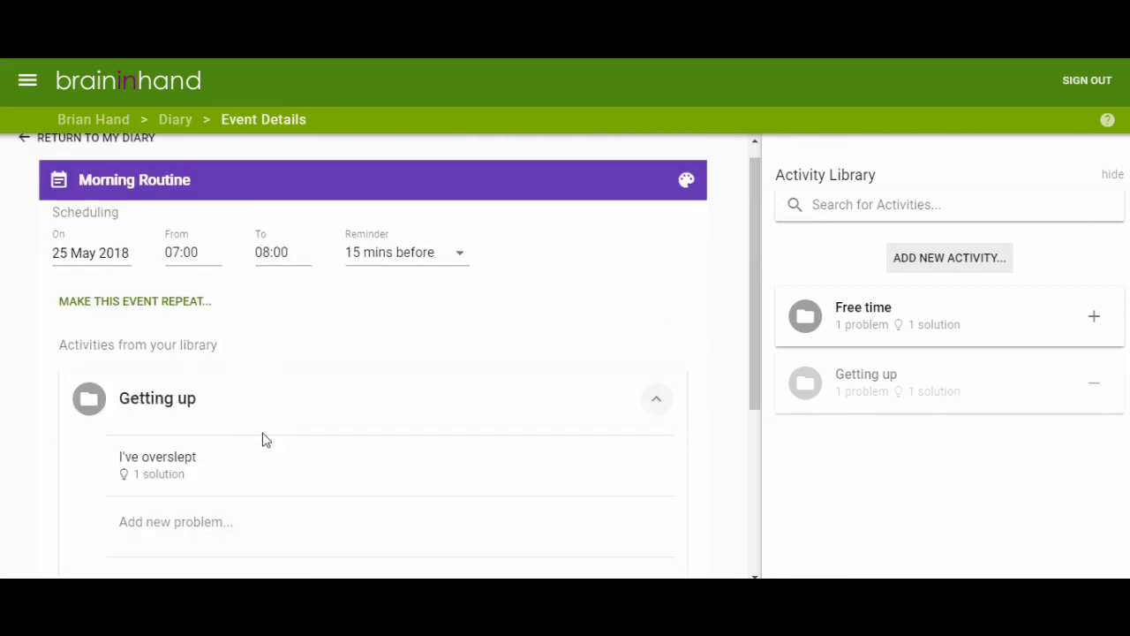
{"action": "scroll", "coordinate": [278, 451], "scroll_direction": "down", "scroll_amount": 3}
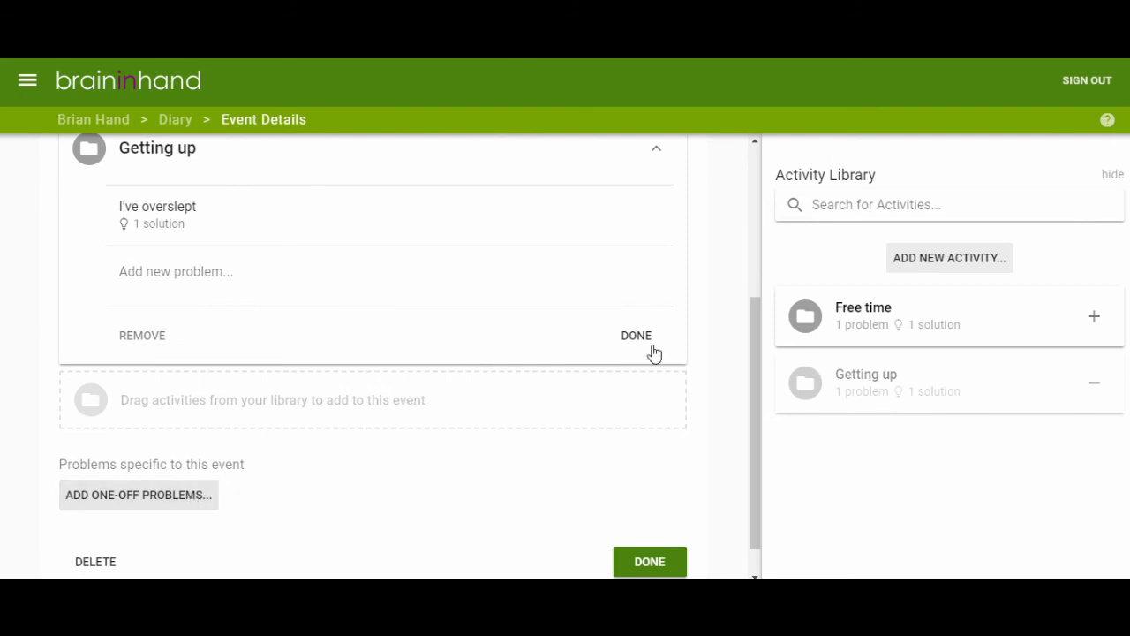
Step: Remove the Getting up activity from the event and add the existing problem "I've overslept" as a one-off problem
{"action": "left_click", "coordinate": [1093, 385]}
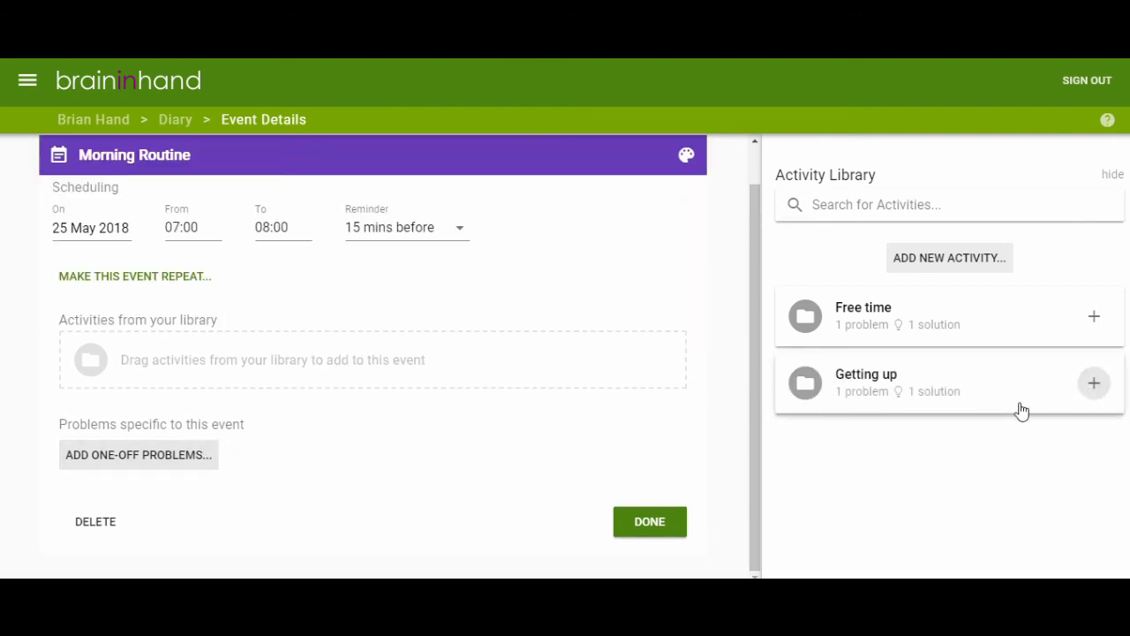
{"action": "left_click", "coordinate": [133, 454]}
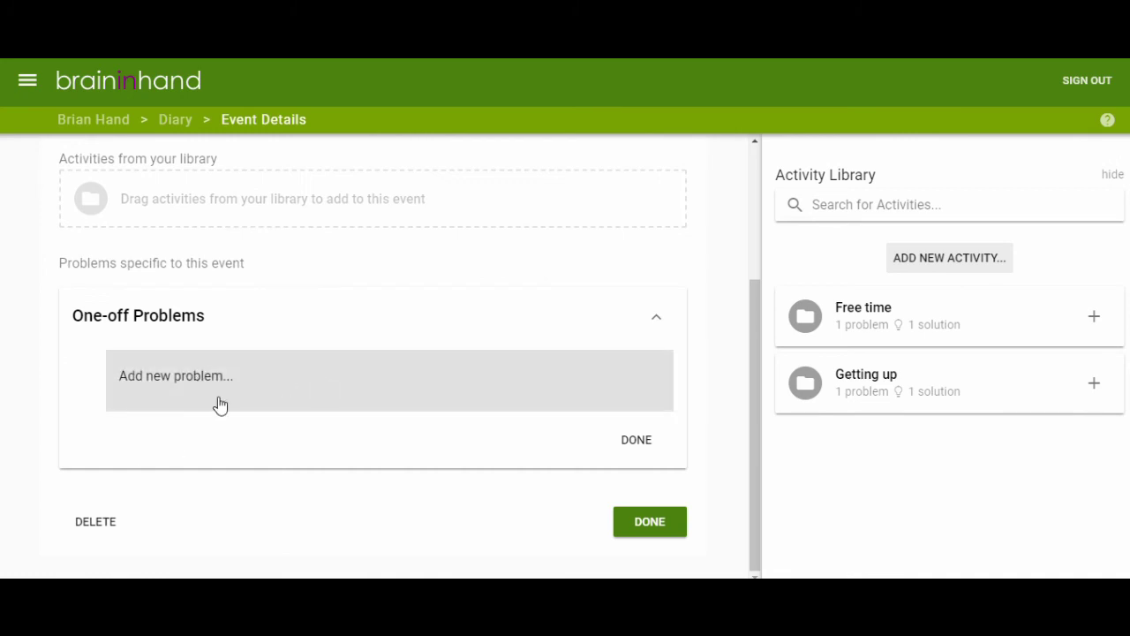
{"action": "left_click", "coordinate": [265, 387]}
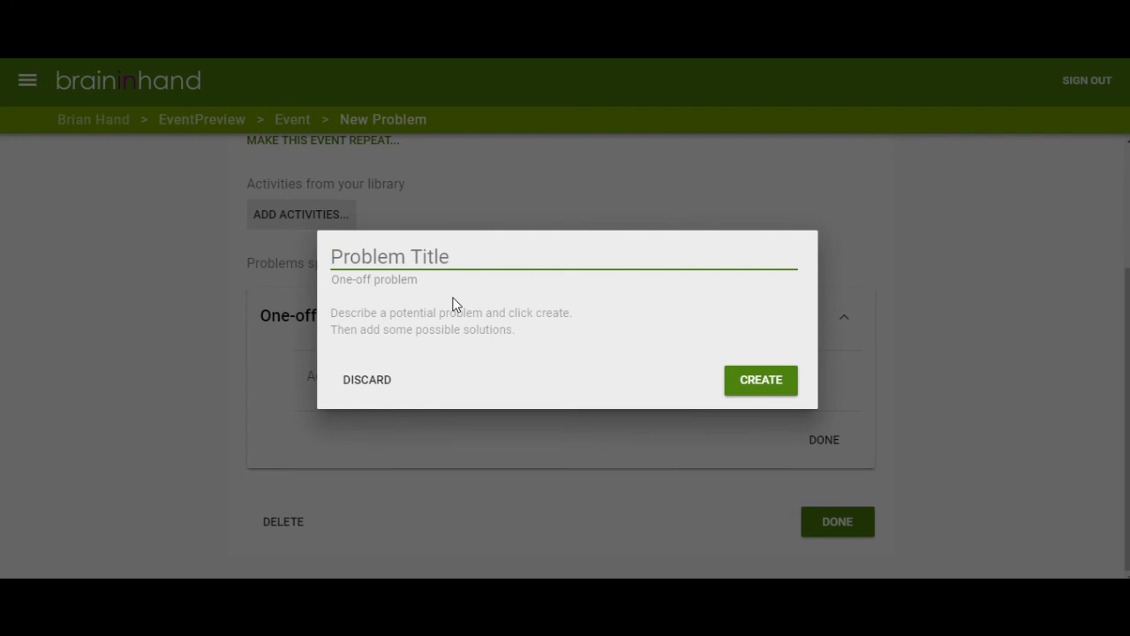
{"action": "type", "text": "I've ov"}
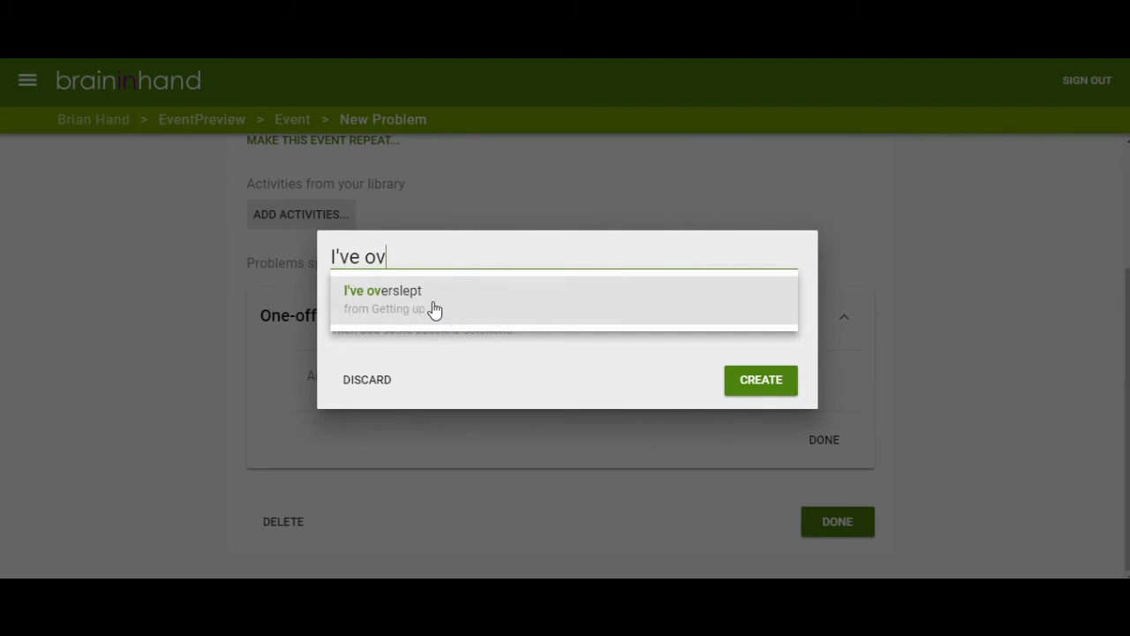
{"action": "left_click", "coordinate": [435, 309]}
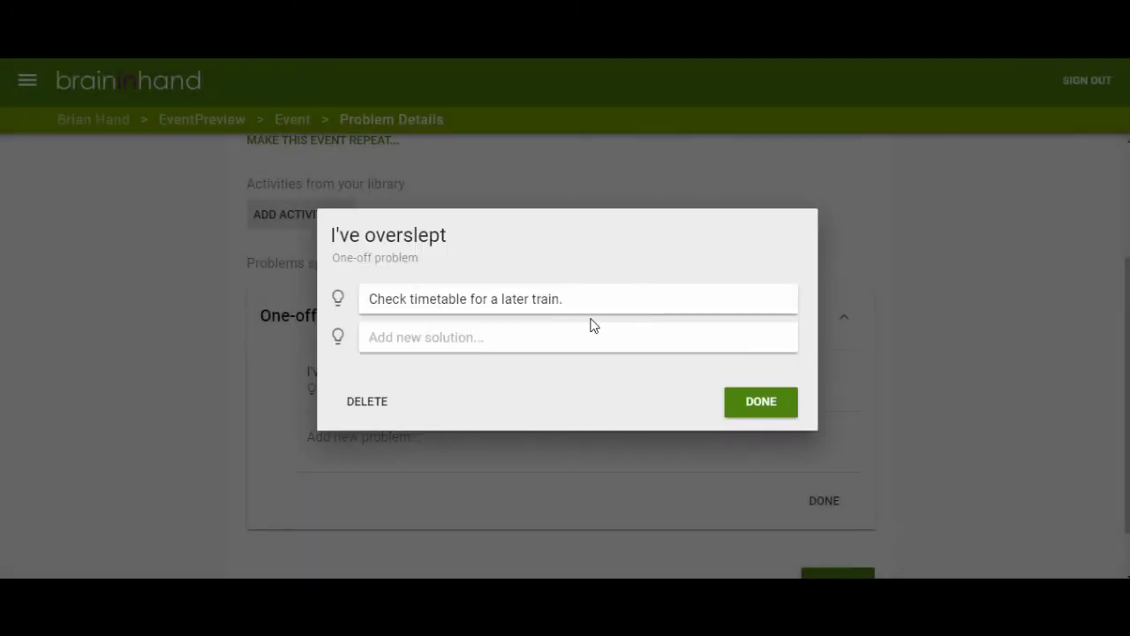
{"action": "left_click", "coordinate": [749, 405]}
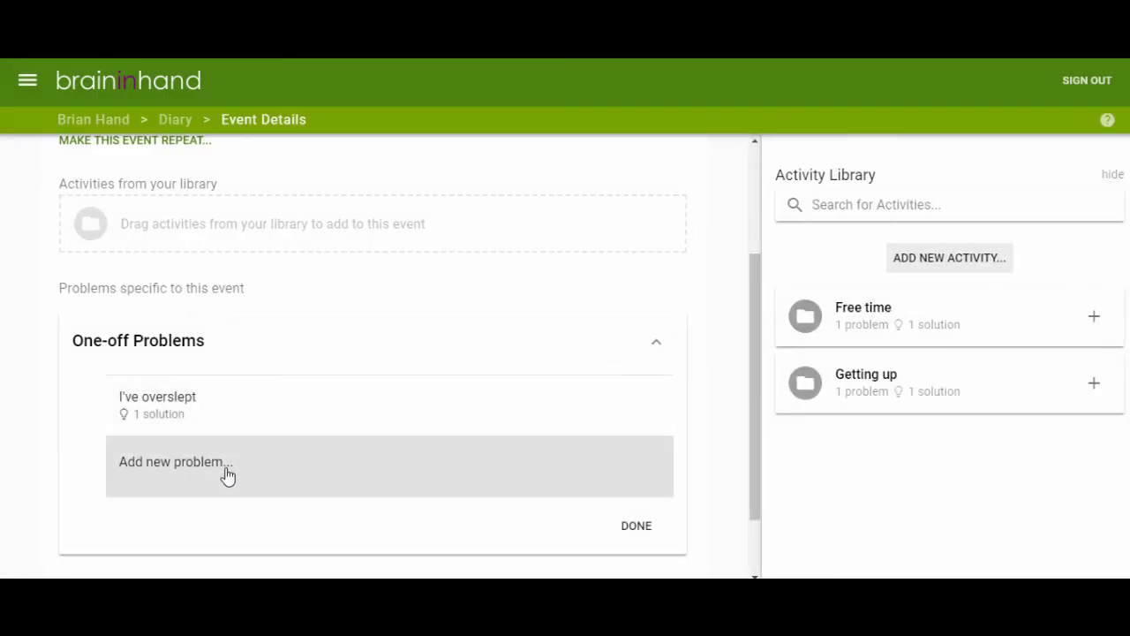
Step: Create a one-off problem "No cereal" for the event with the solution "Have toast instead!"
{"action": "left_click", "coordinate": [187, 471]}
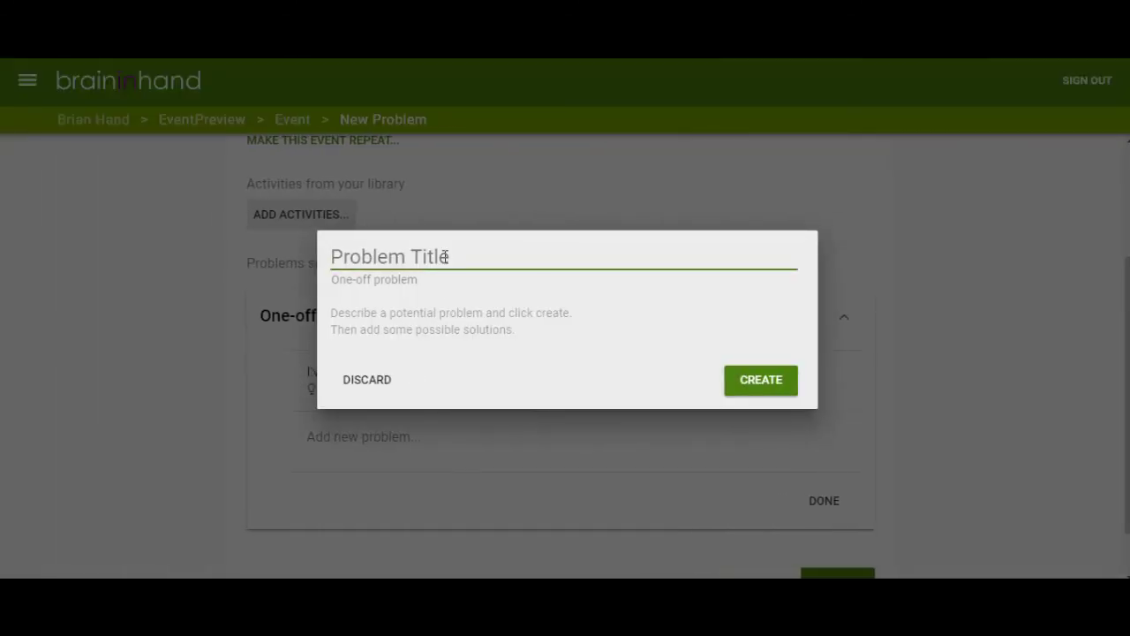
{"action": "type", "text": "No cereal"}
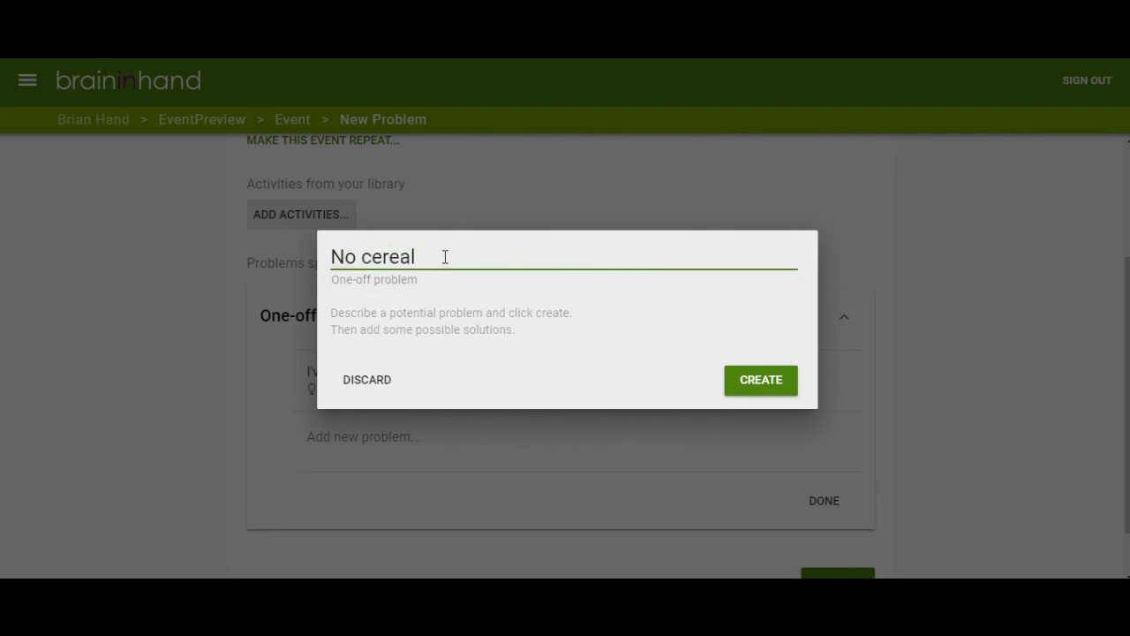
{"action": "left_click", "coordinate": [749, 381]}
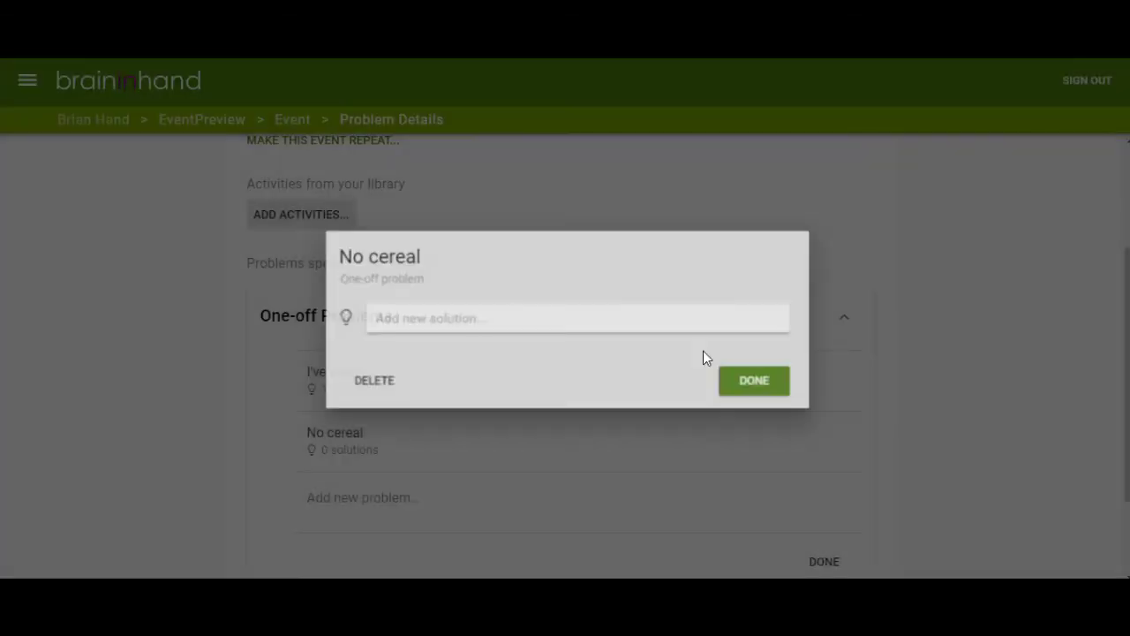
{"action": "left_click", "coordinate": [525, 299]}
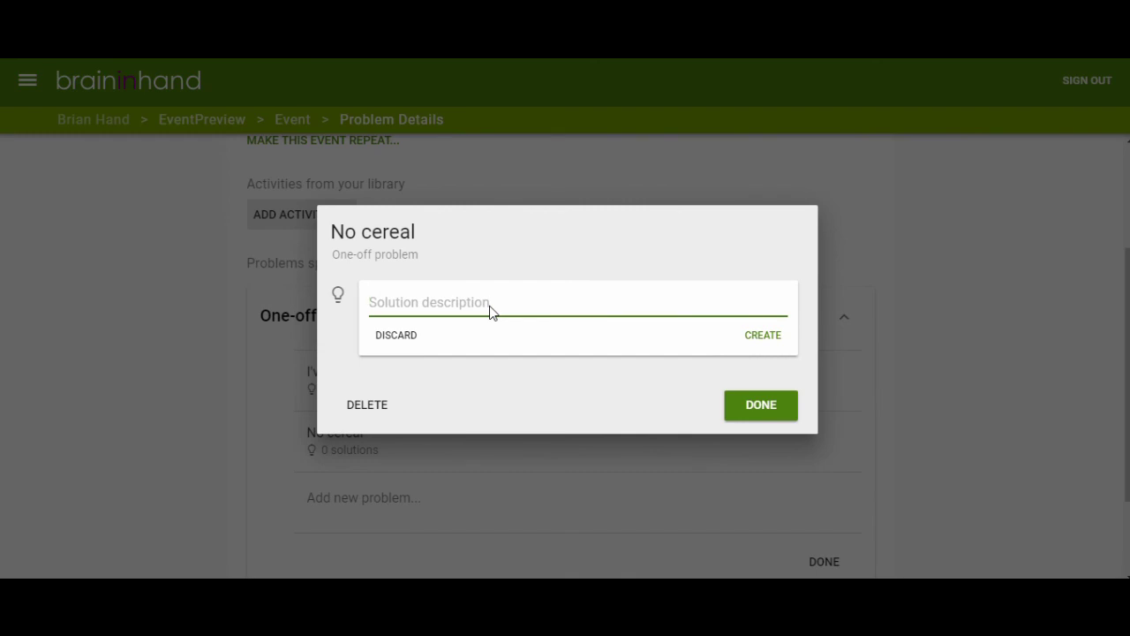
{"action": "type", "text": "Have toast instead!"}
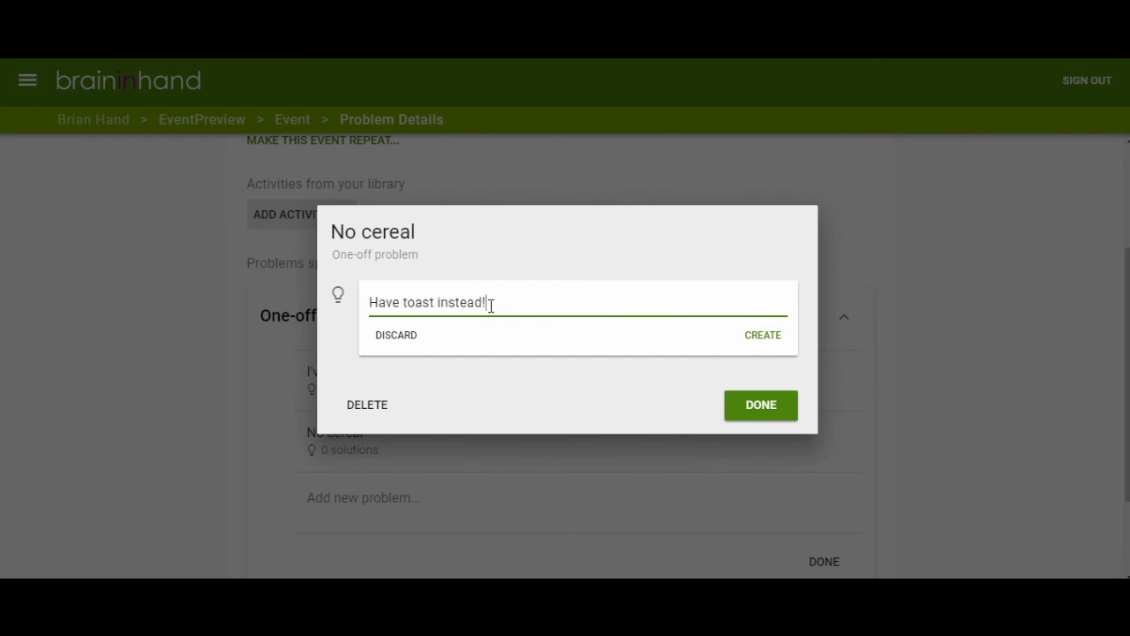
{"action": "left_click", "coordinate": [763, 335]}
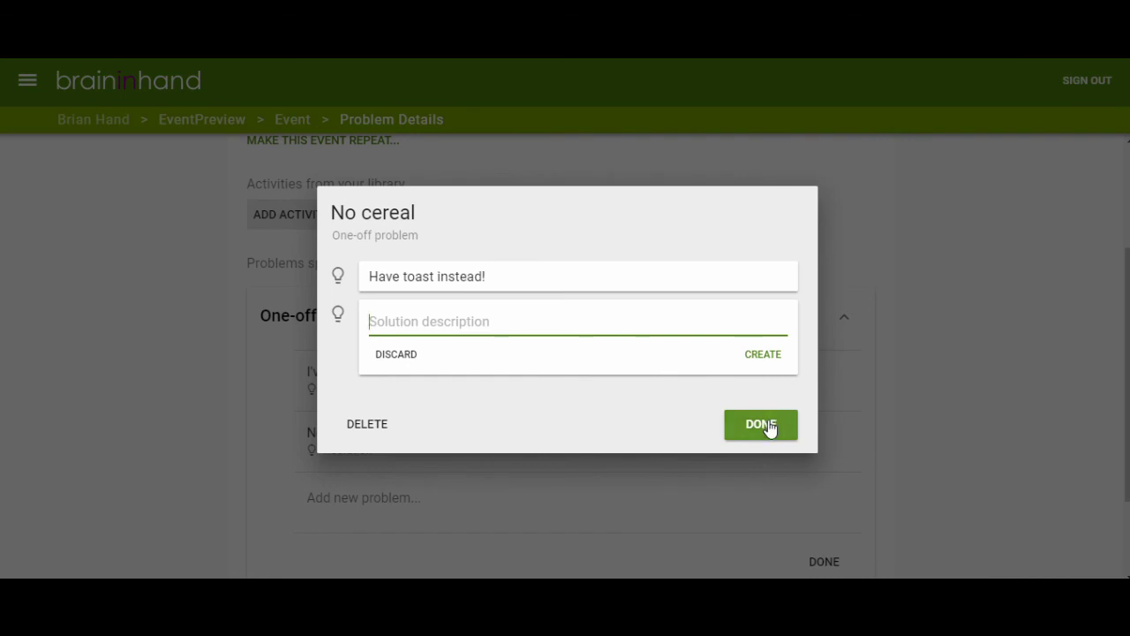
{"action": "left_click", "coordinate": [761, 425]}
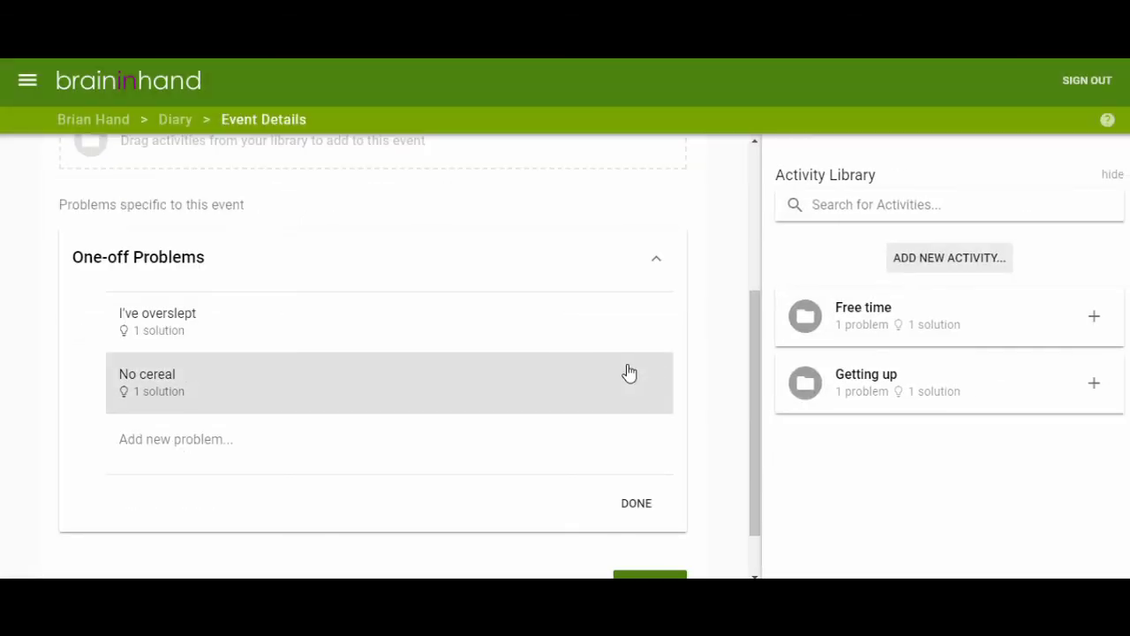
Step: Delete the one-off problem "No cereal" and finish editing the event
{"action": "left_click", "coordinate": [600, 378]}
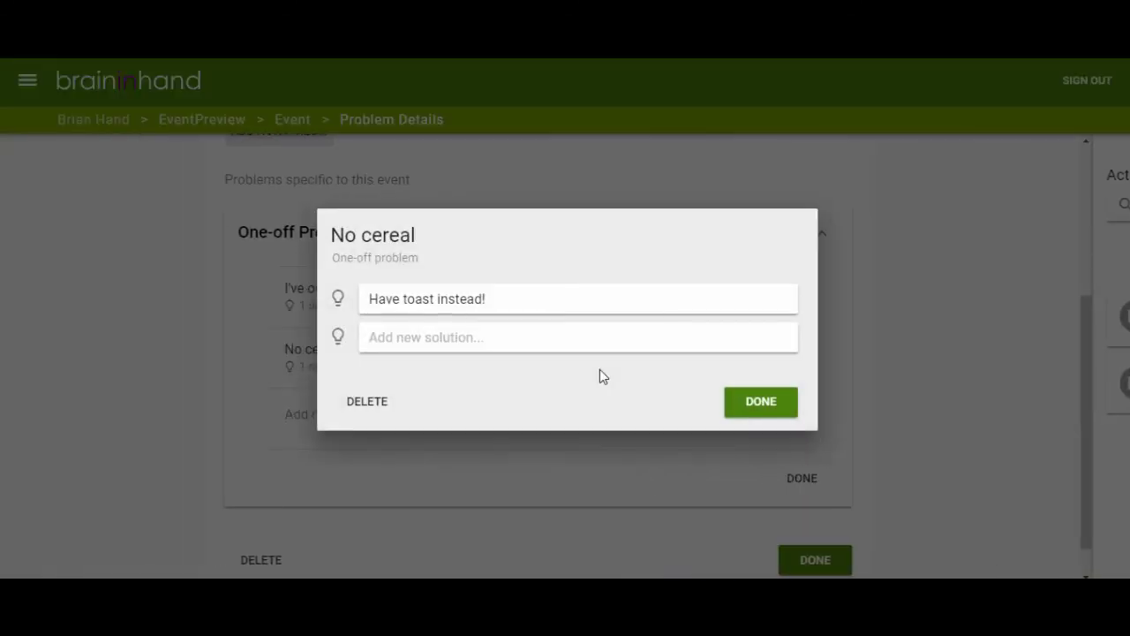
{"action": "left_click", "coordinate": [368, 402]}
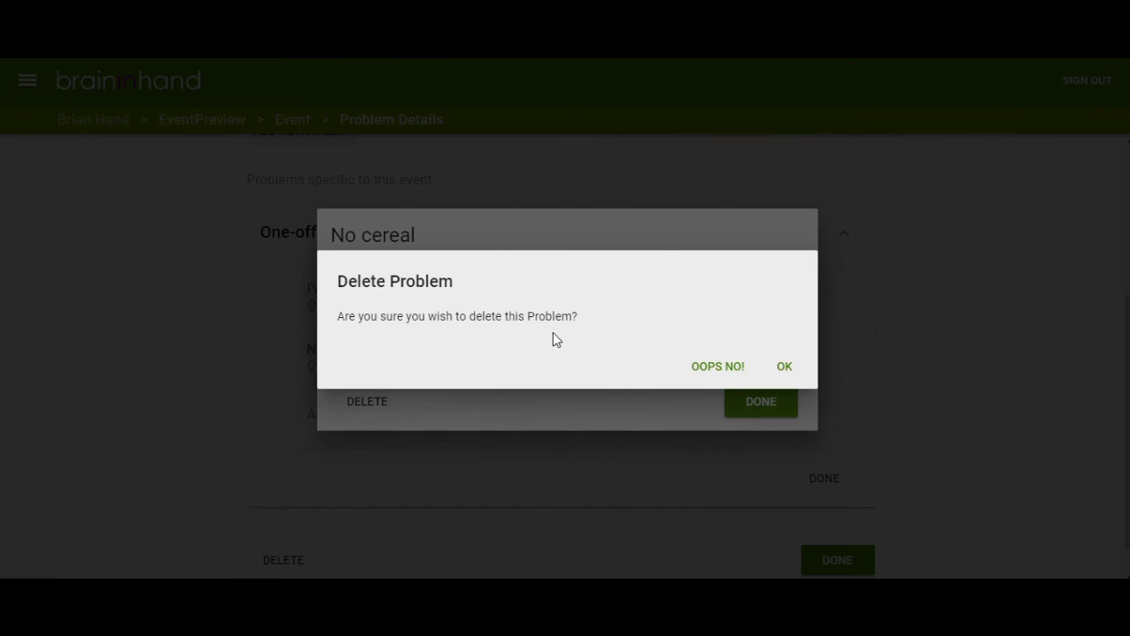
{"action": "left_click", "coordinate": [782, 369]}
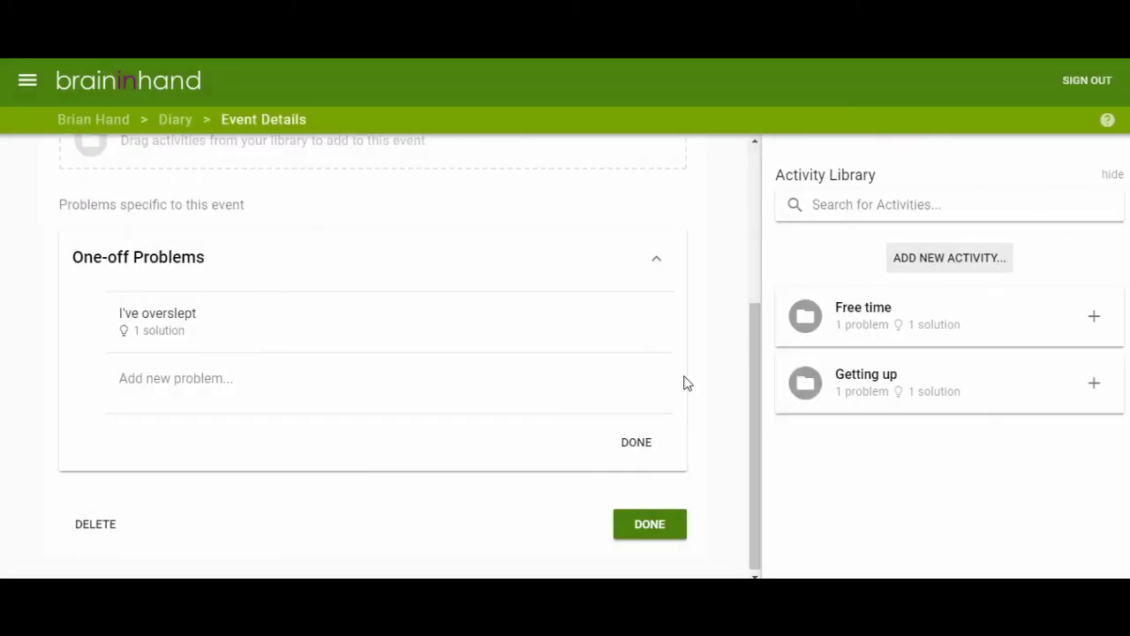
{"action": "left_click", "coordinate": [648, 524]}
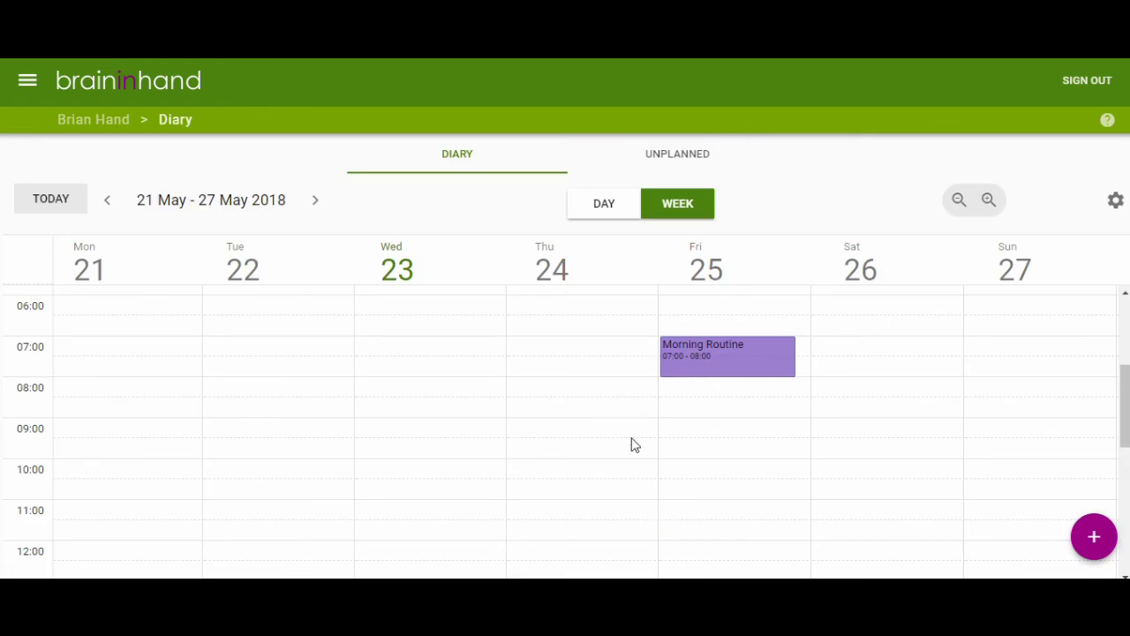
Step: Review the full details of the Friday 25 May Morning Routine event and return to the diary
{"action": "left_click", "coordinate": [722, 369]}
{"action": "left_click", "coordinate": [684, 426]}
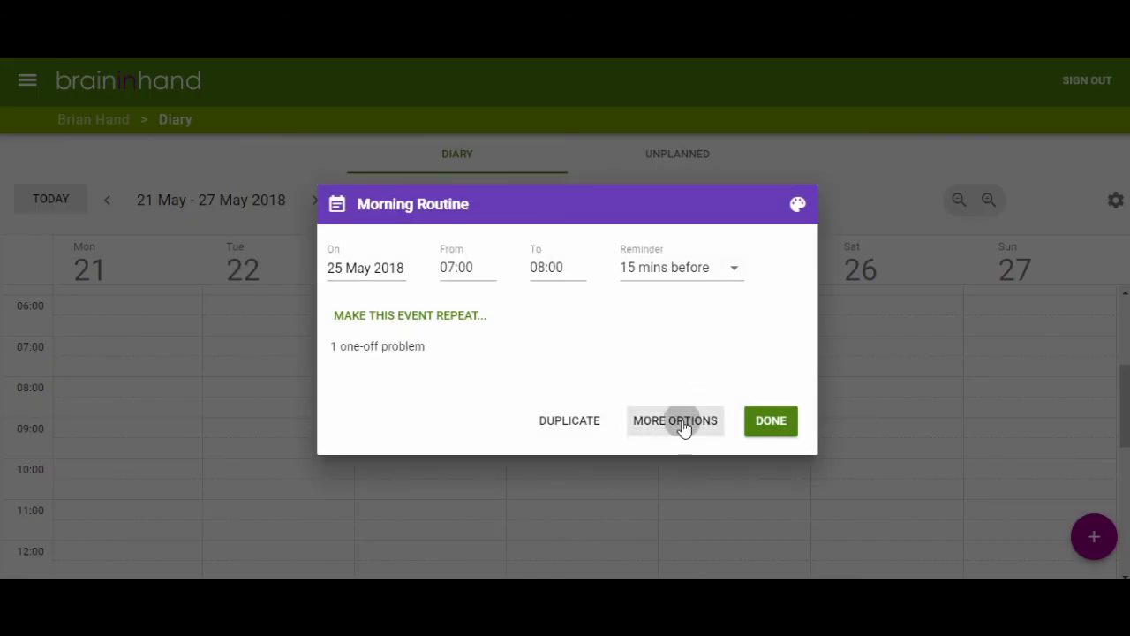
{"action": "scroll", "coordinate": [681, 398], "scroll_direction": "down", "scroll_amount": 1}
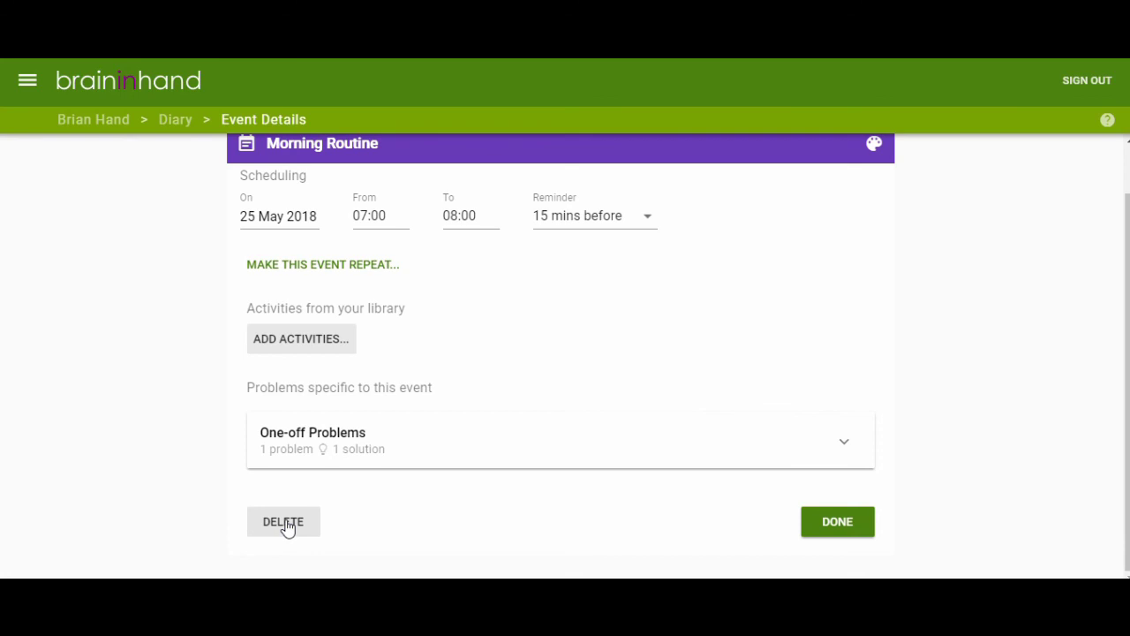
{"action": "left_click", "coordinate": [810, 525]}
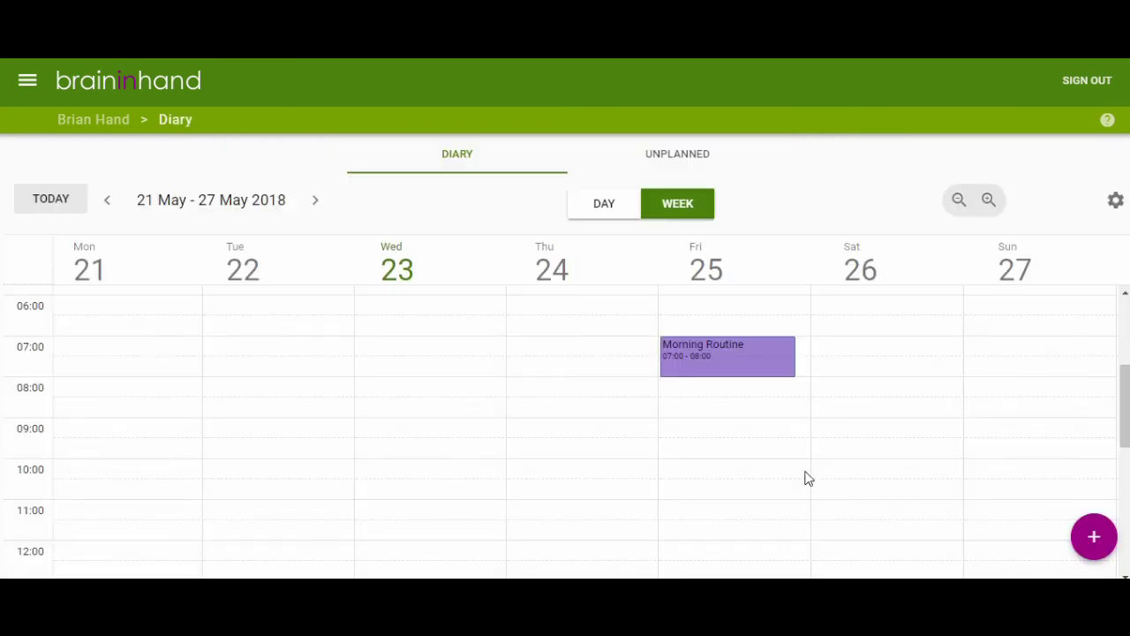